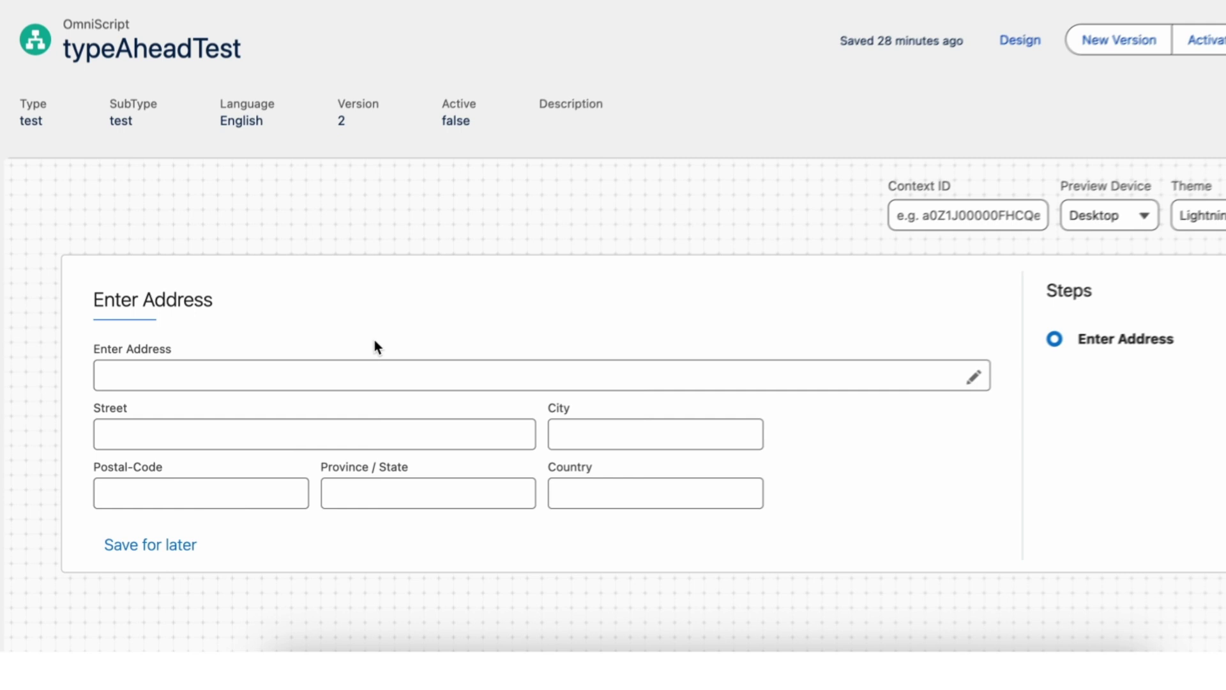
# - Type 123 in Enter Address and pick the '123 William Street, New York' suggestion
pyautogui.click(313, 411)
pyautogui.write('123')
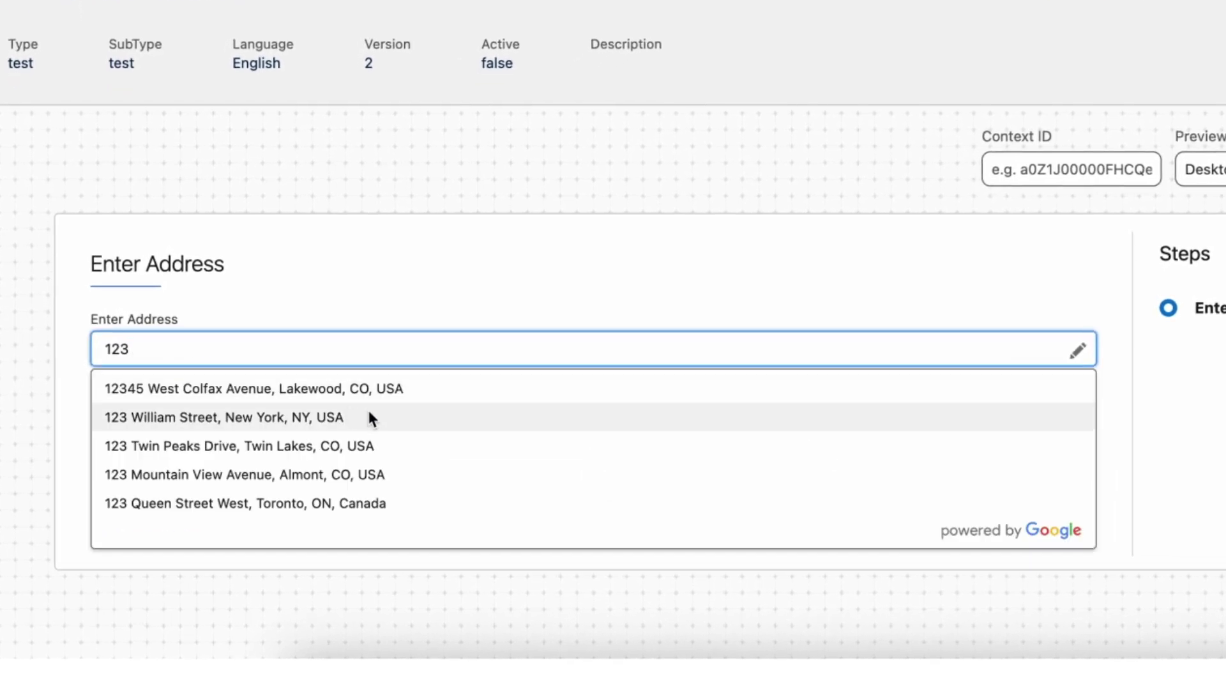
pyautogui.click(361, 417)
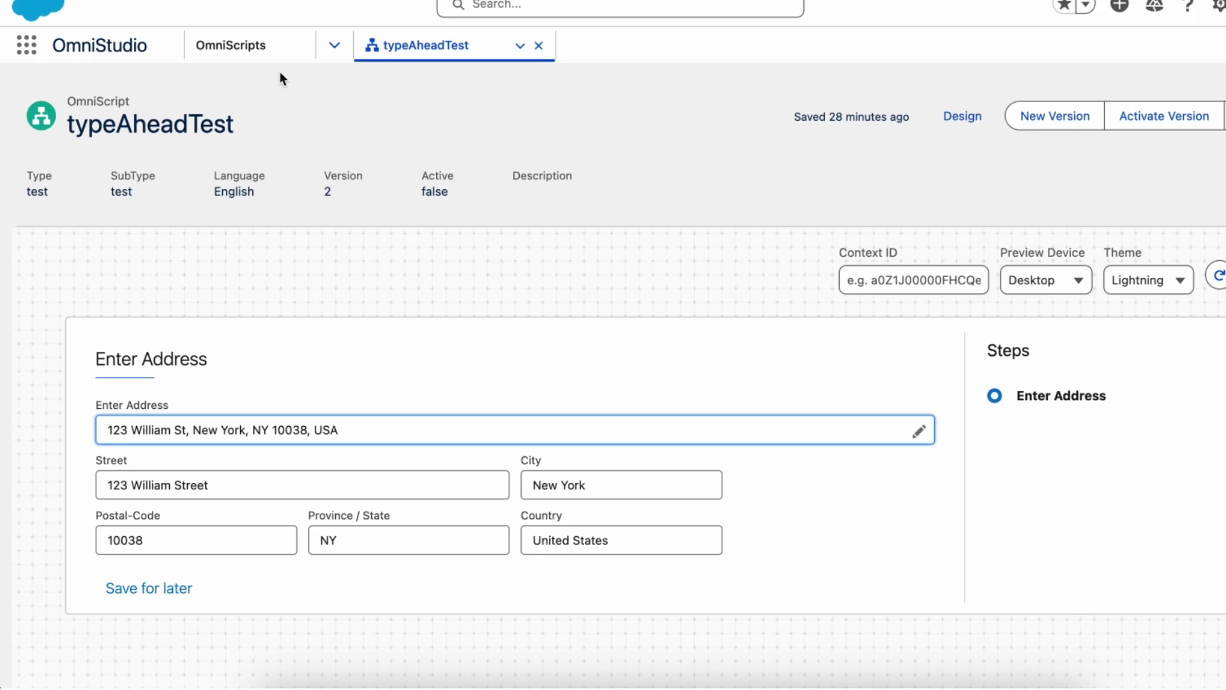
# - From the OmniScripts list, create a new OmniScript named typeAhead with Type and SubType Practice
pyautogui.click(262, 50)
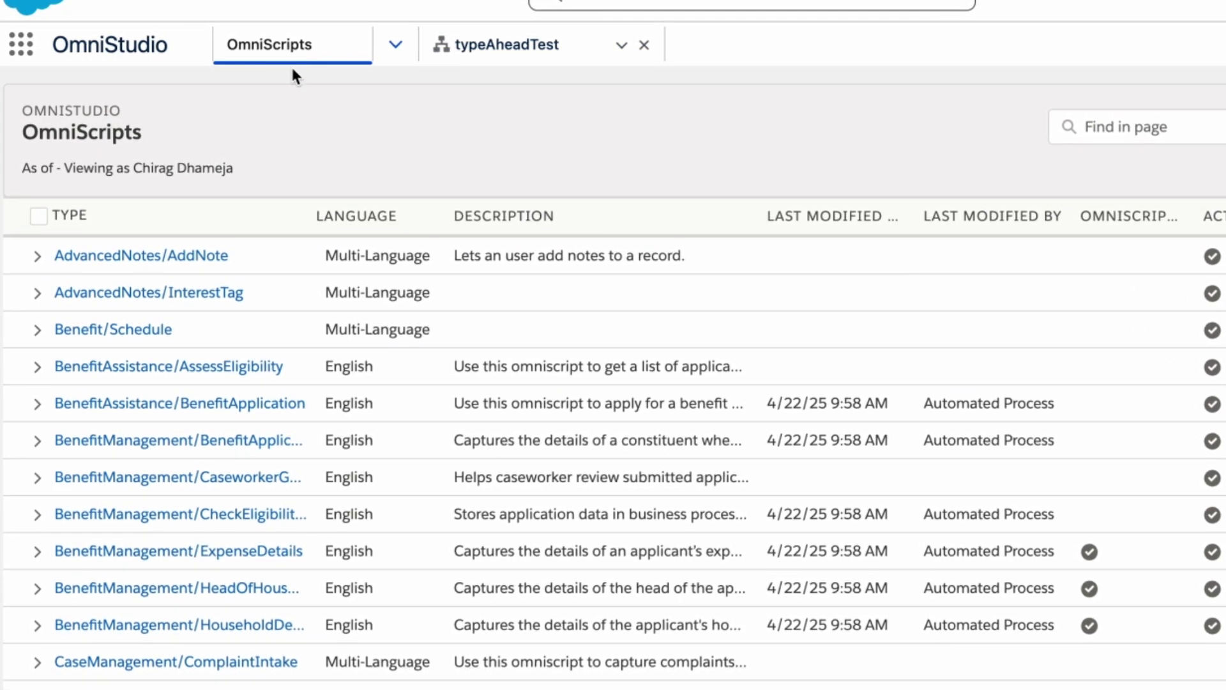
pyautogui.click(1050, 127)
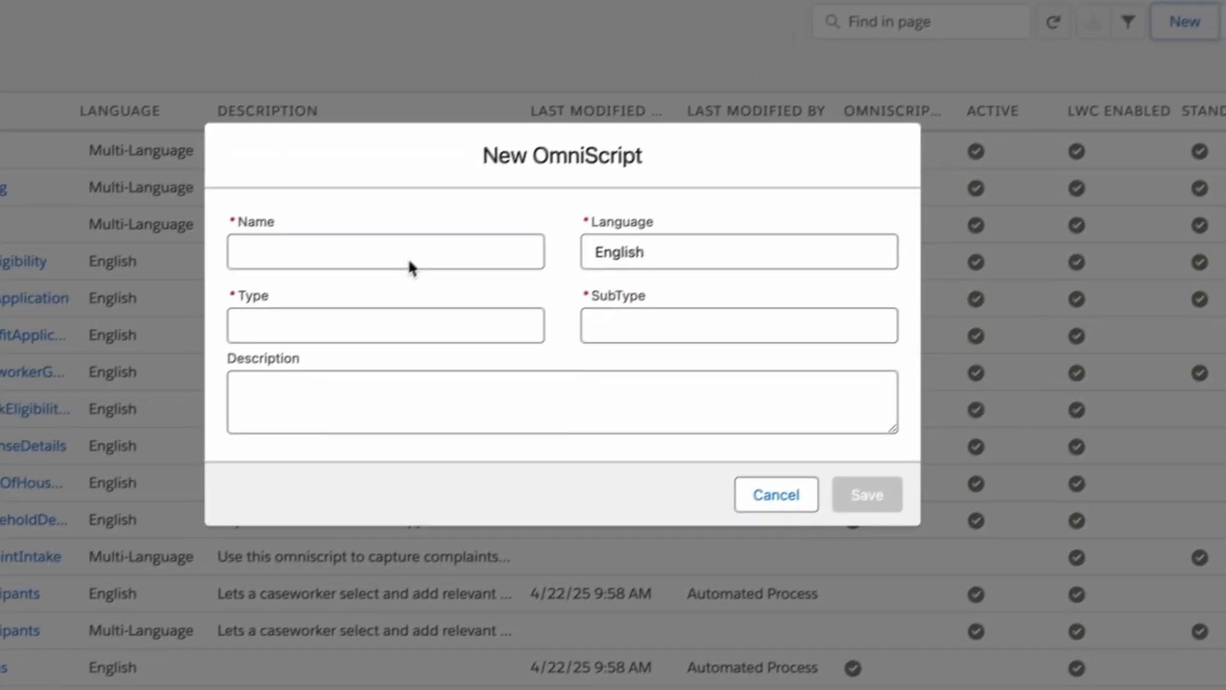
pyautogui.click(278, 364)
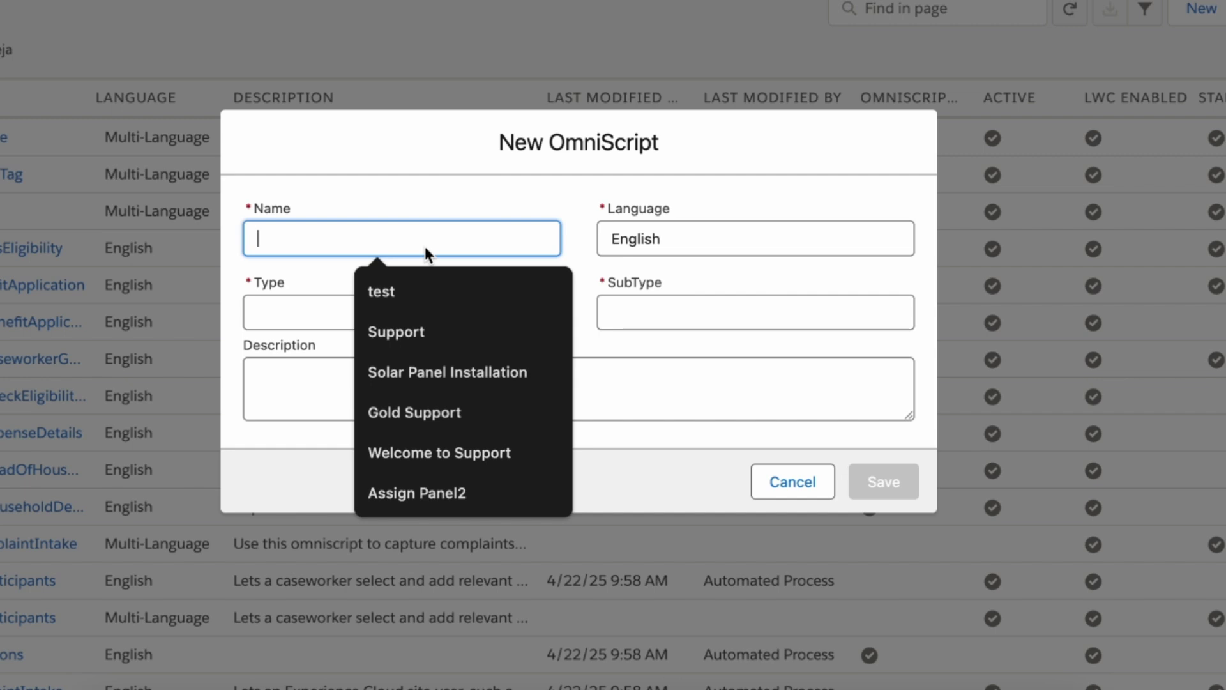
pyautogui.write('typeAhead')
pyautogui.click(403, 310)
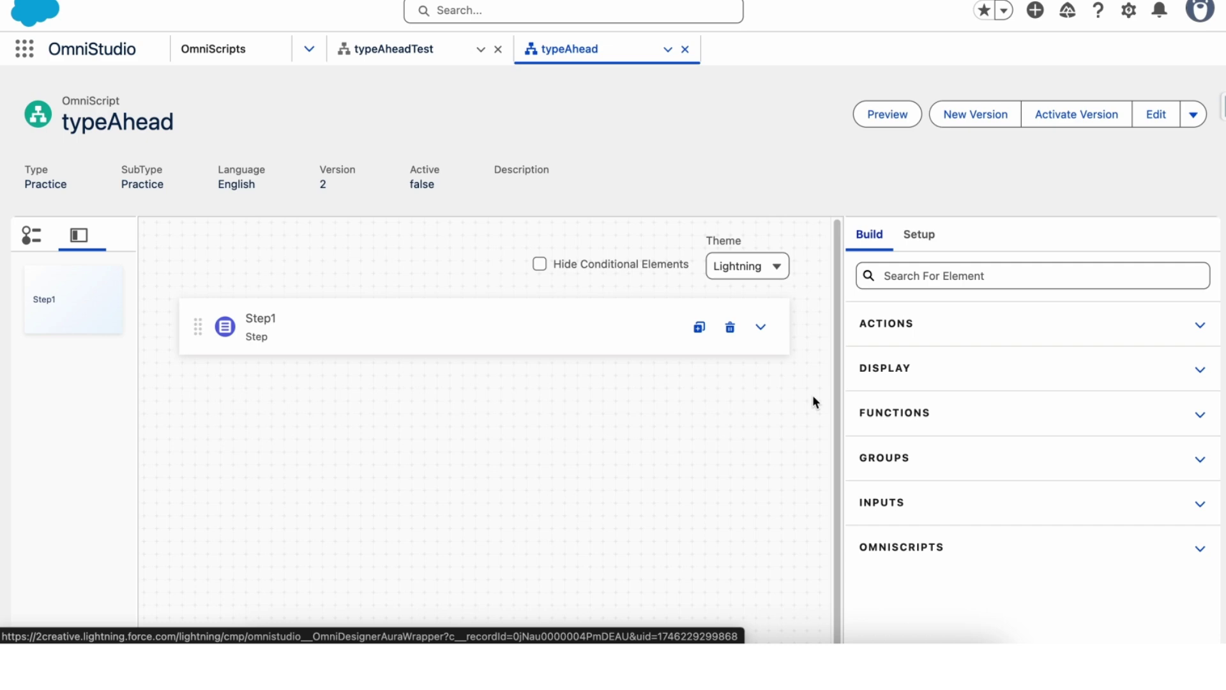
# - Expand Step1, search elements for 'type' and drag a Type Ahead Block into Step 1
pyautogui.click(877, 323)
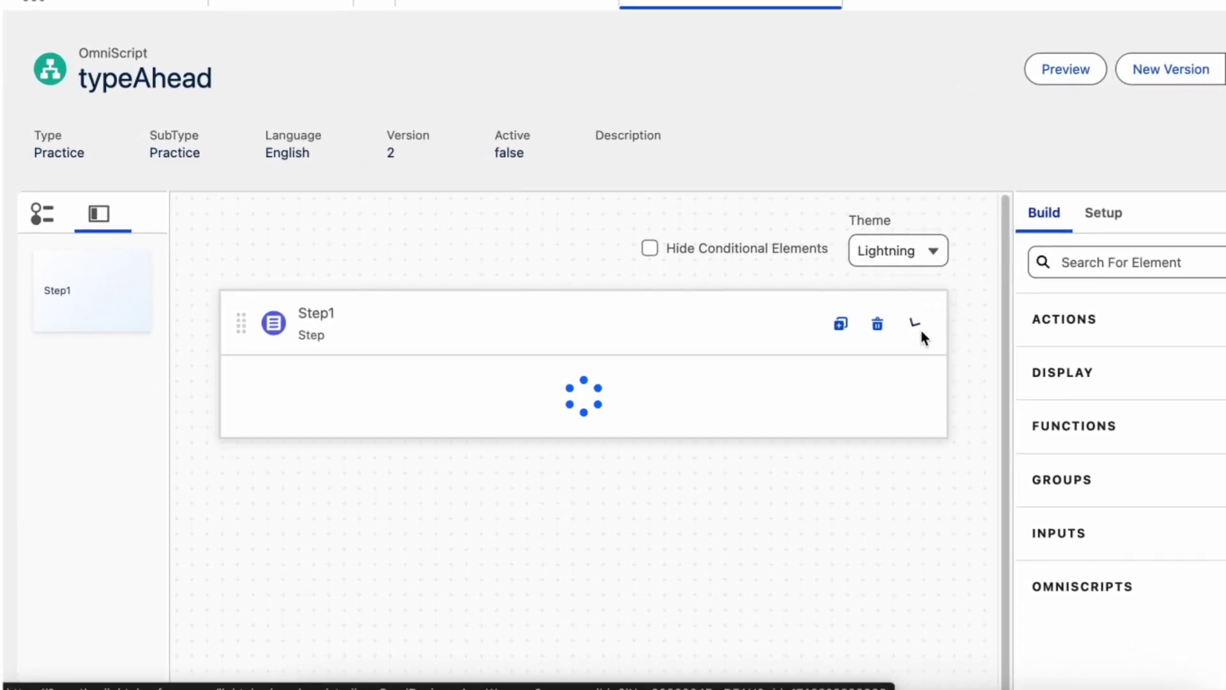
pyautogui.click(1105, 267)
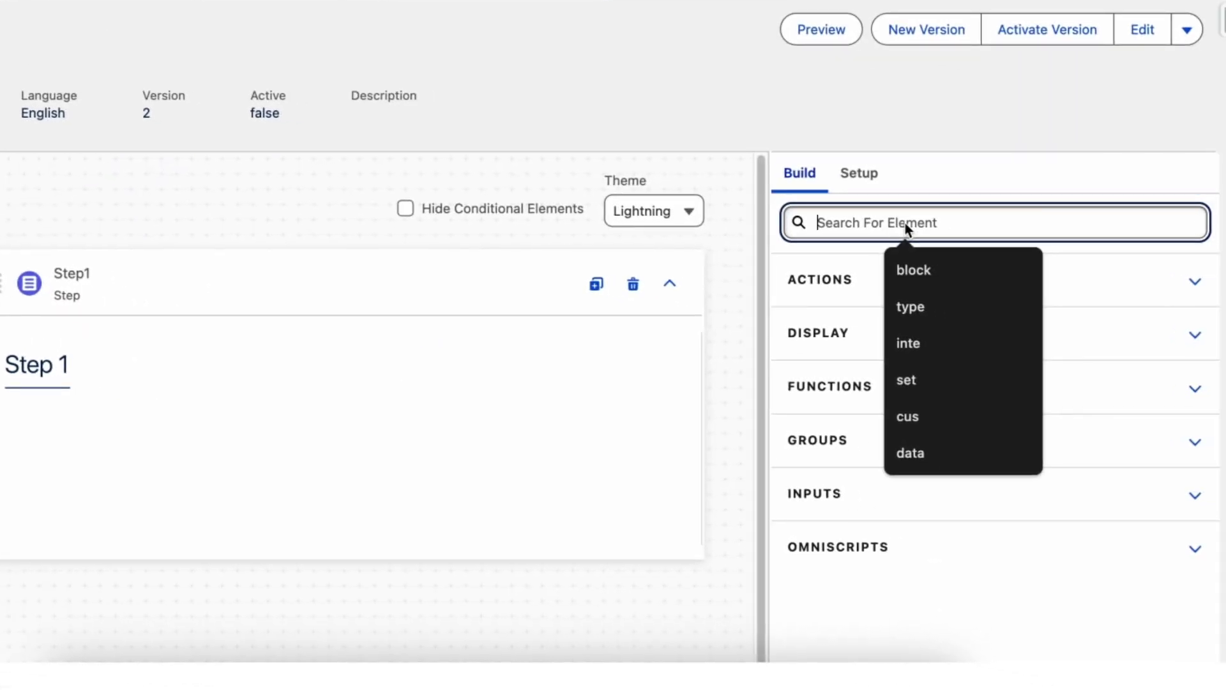
pyautogui.write('type')
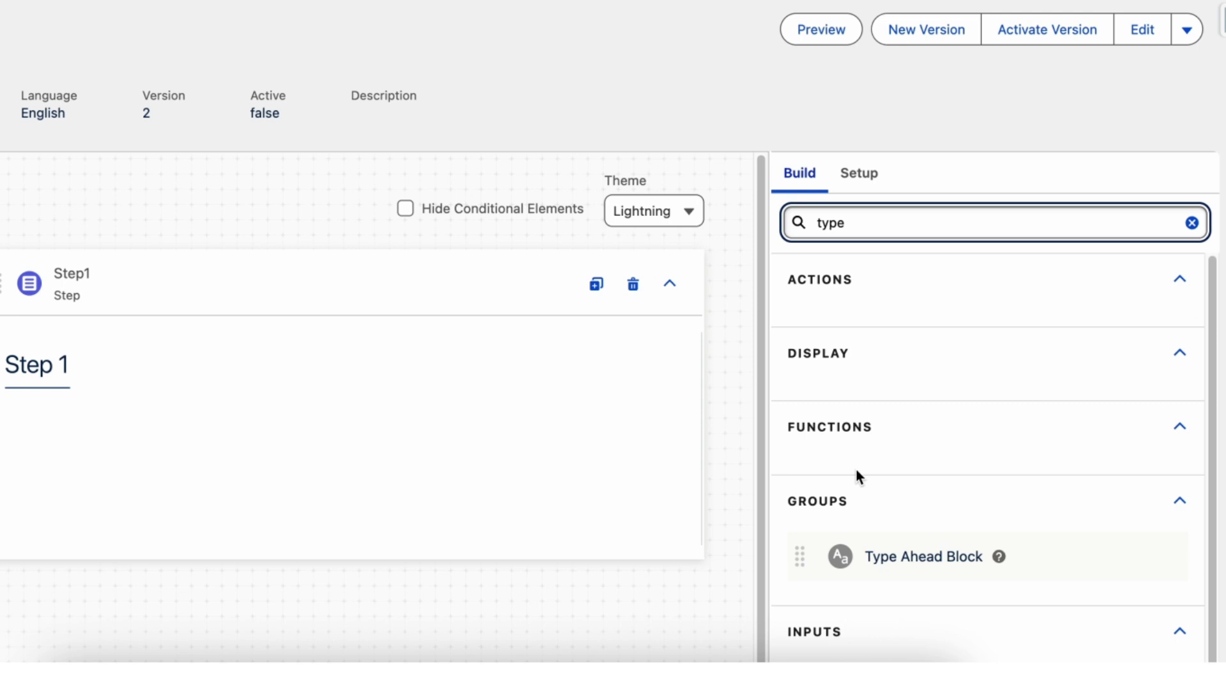
pyautogui.moveTo(806, 549); pyautogui.dragTo(261, 433)
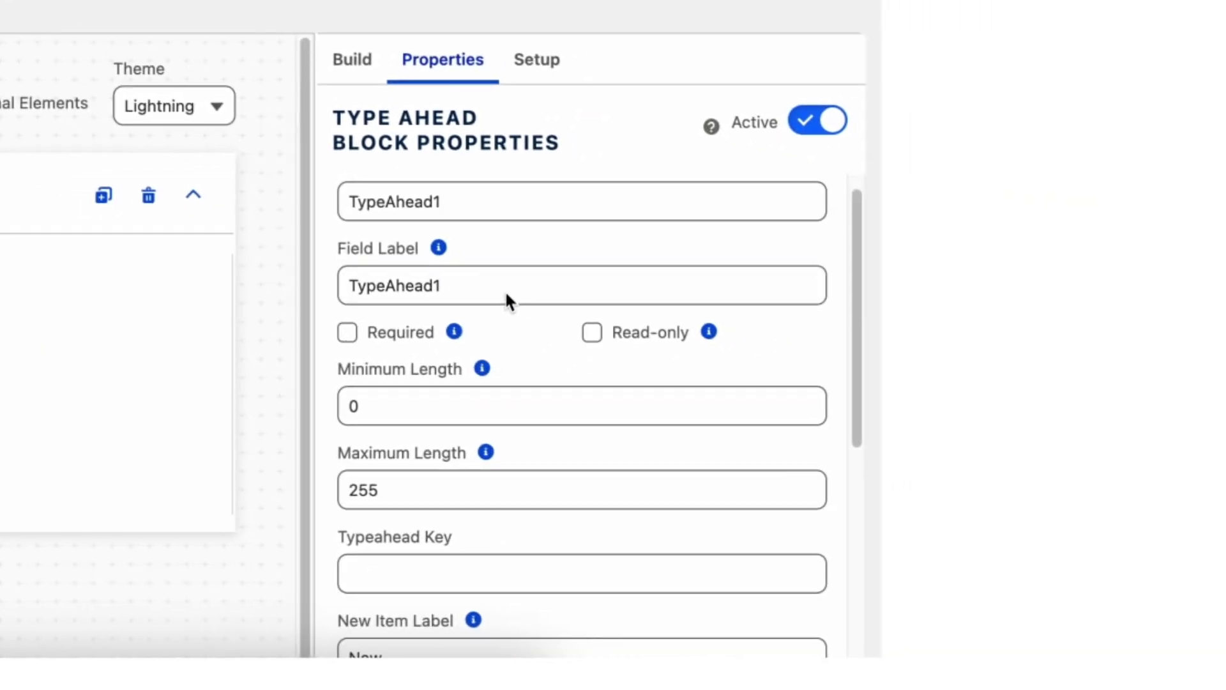
# - Change the Type Ahead Block's Field Label to 'Enter Address' and check Enable Google Maps Autocomplete
pyautogui.doubleClick(506, 294)
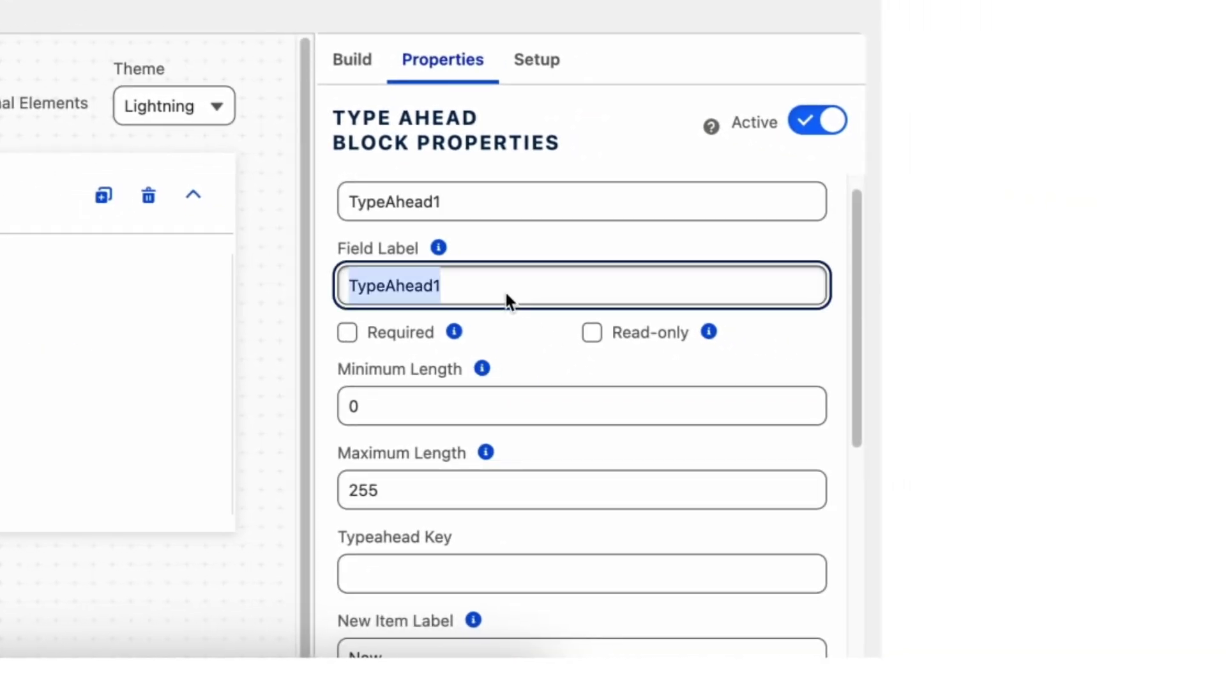
pyautogui.write('Enter A')
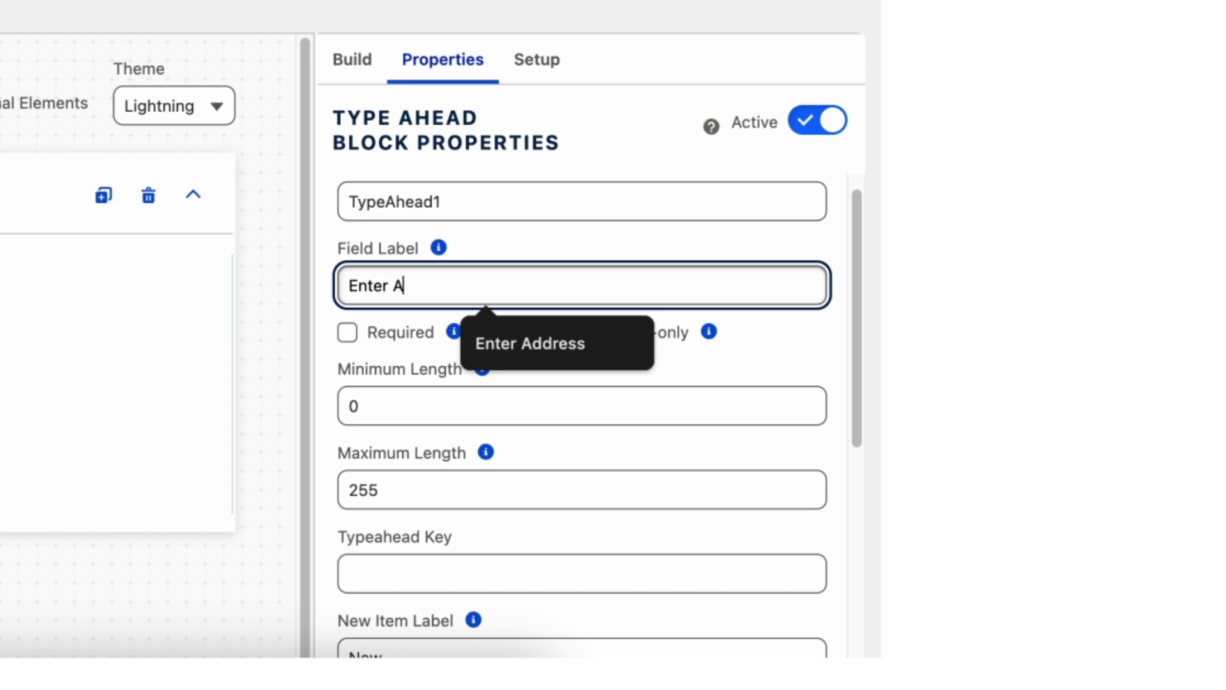
pyautogui.write('ddress')
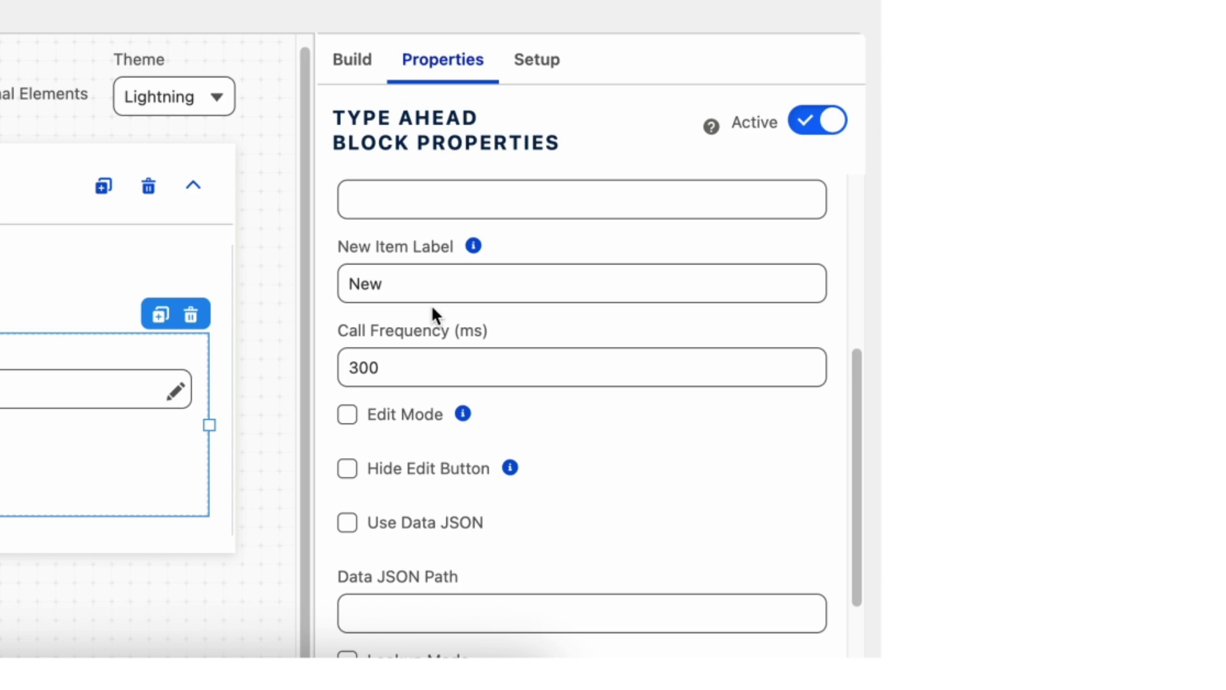
pyautogui.scroll(-4, 431, 304)
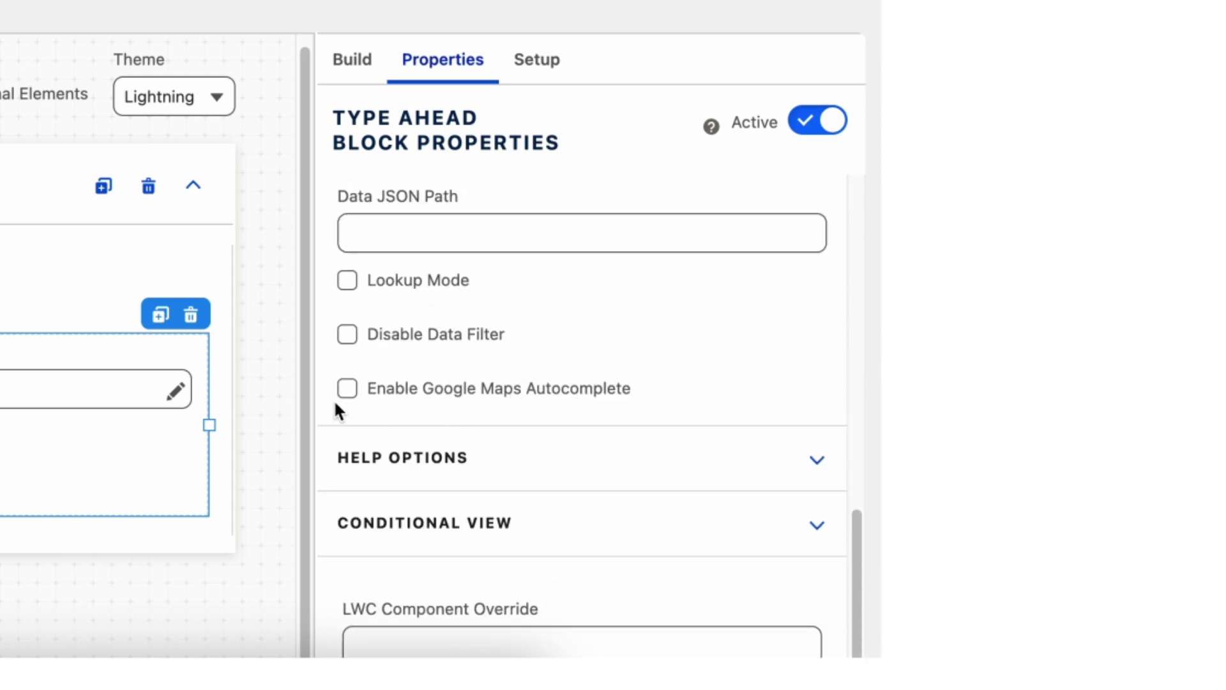
pyautogui.click(355, 389)
pyautogui.scroll(-2, 497, 360)
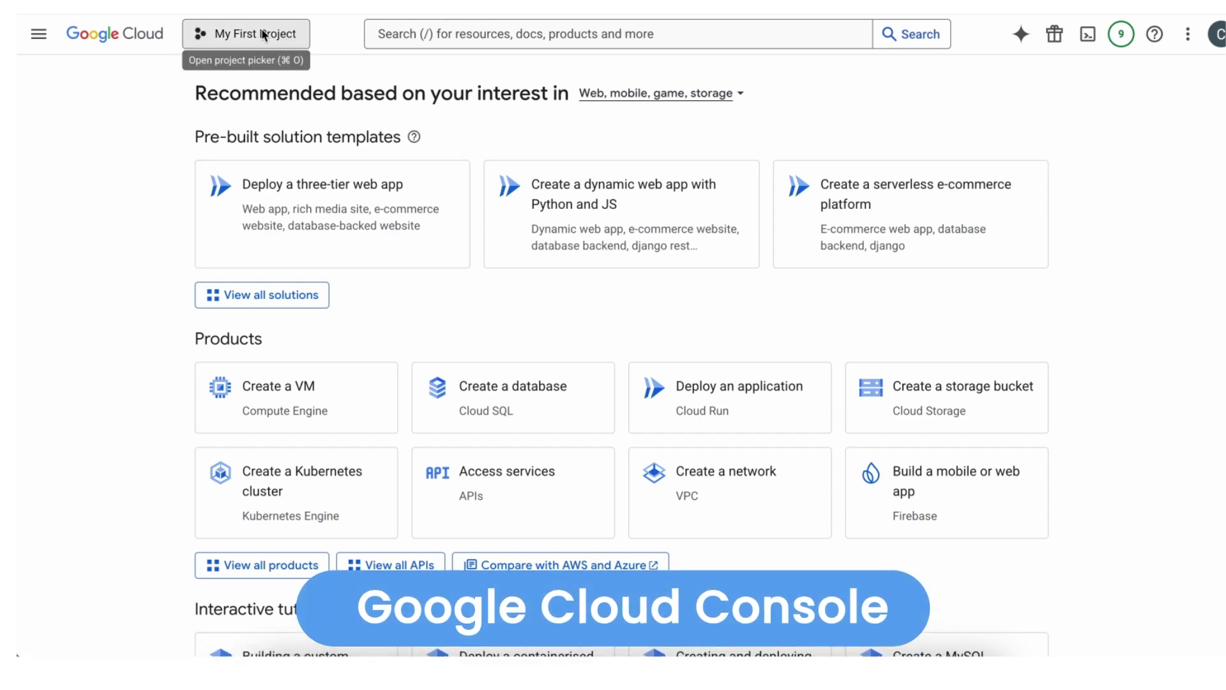
# - Rerun the 'places api' search in Google Cloud Console and review the enabled Places API and services list
pyautogui.click(515, 37)
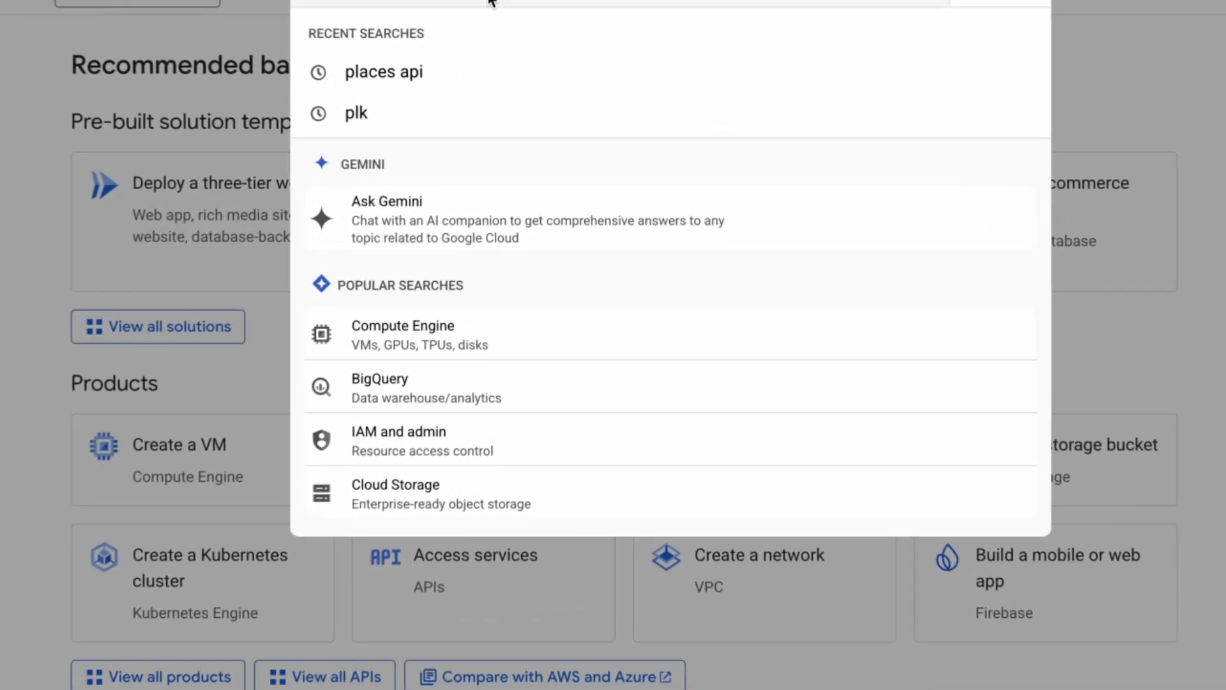
pyautogui.click(465, 72)
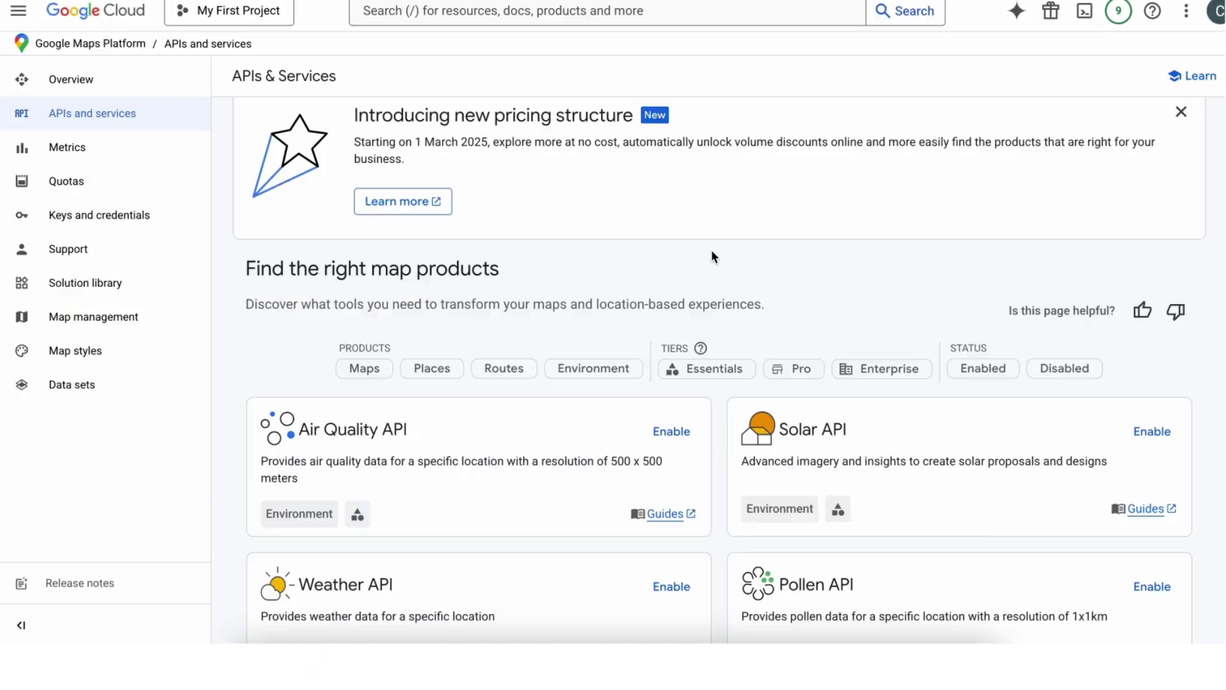
pyautogui.scroll(-2, 710, 250)
pyautogui.scroll(-5, 710, 250)
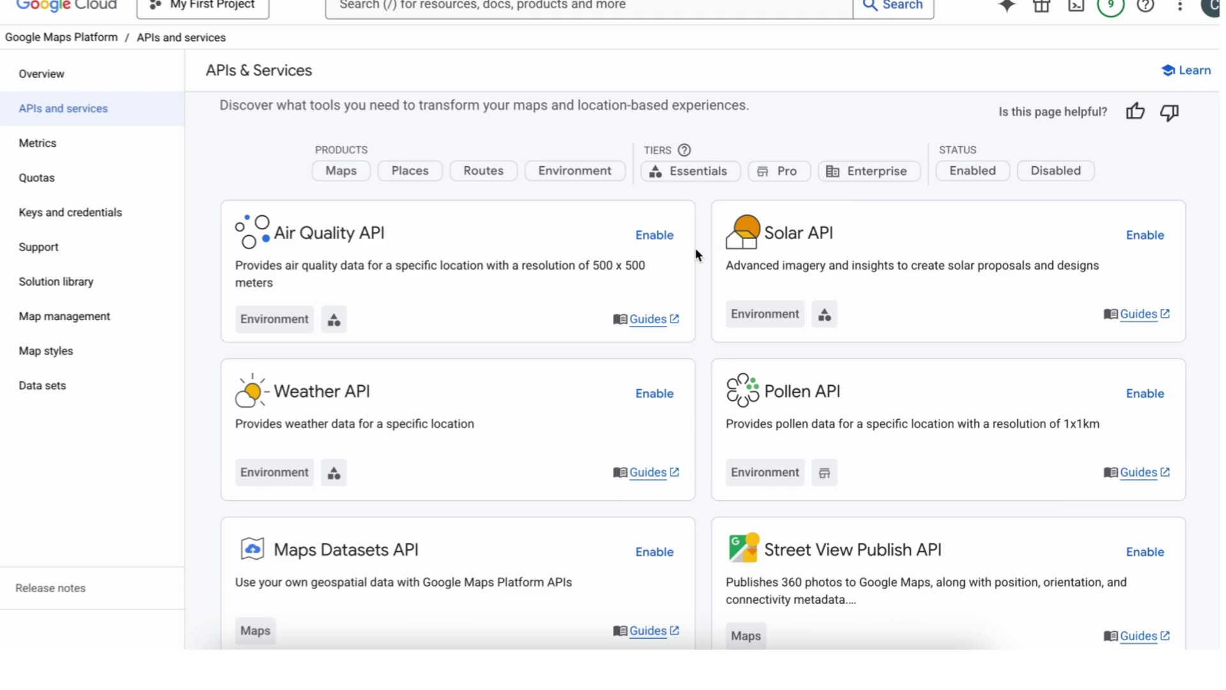
pyautogui.scroll(-7, 635, 246)
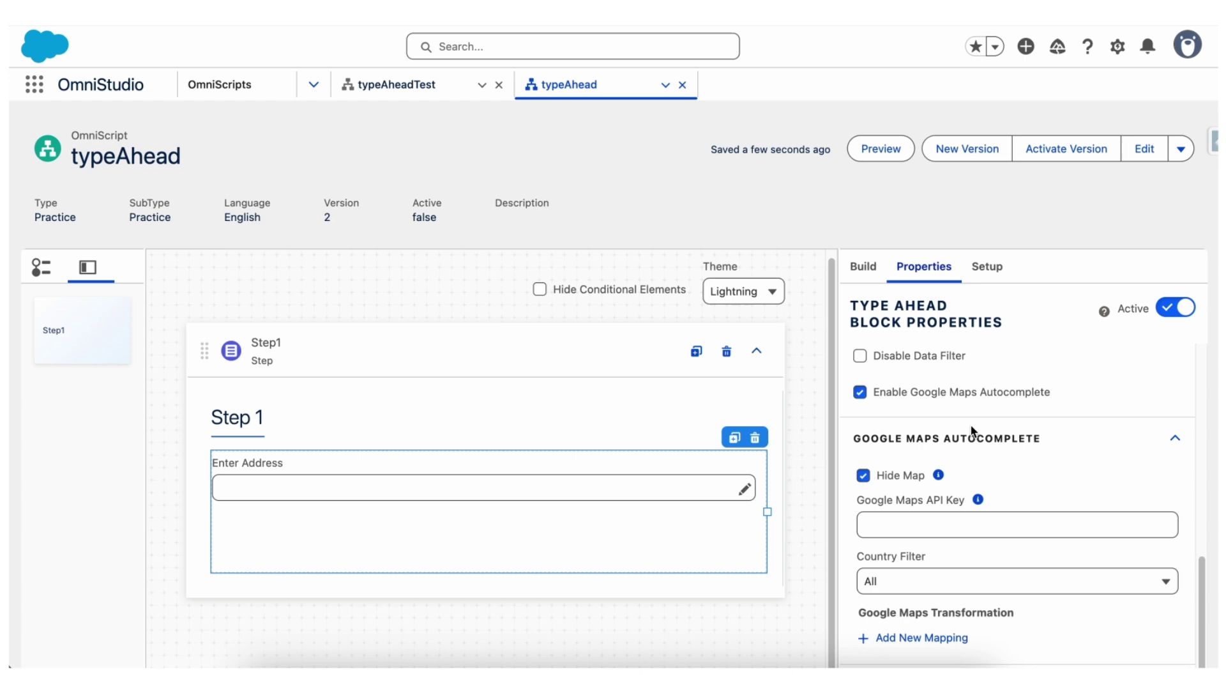
# - Paste the copied key into the Type Ahead Block's Google Maps API Key field
pyautogui.scroll(-1, 971, 431)
pyautogui.click(958, 498)
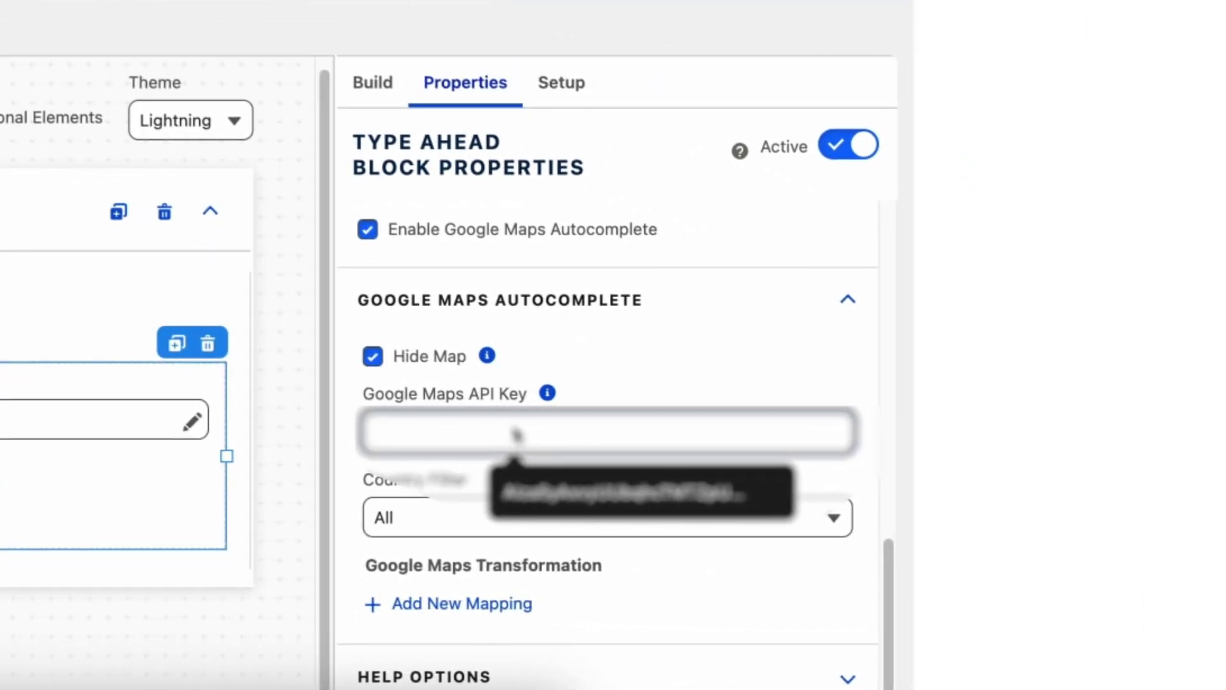
pyautogui.hotkey('ctrl', 'v')
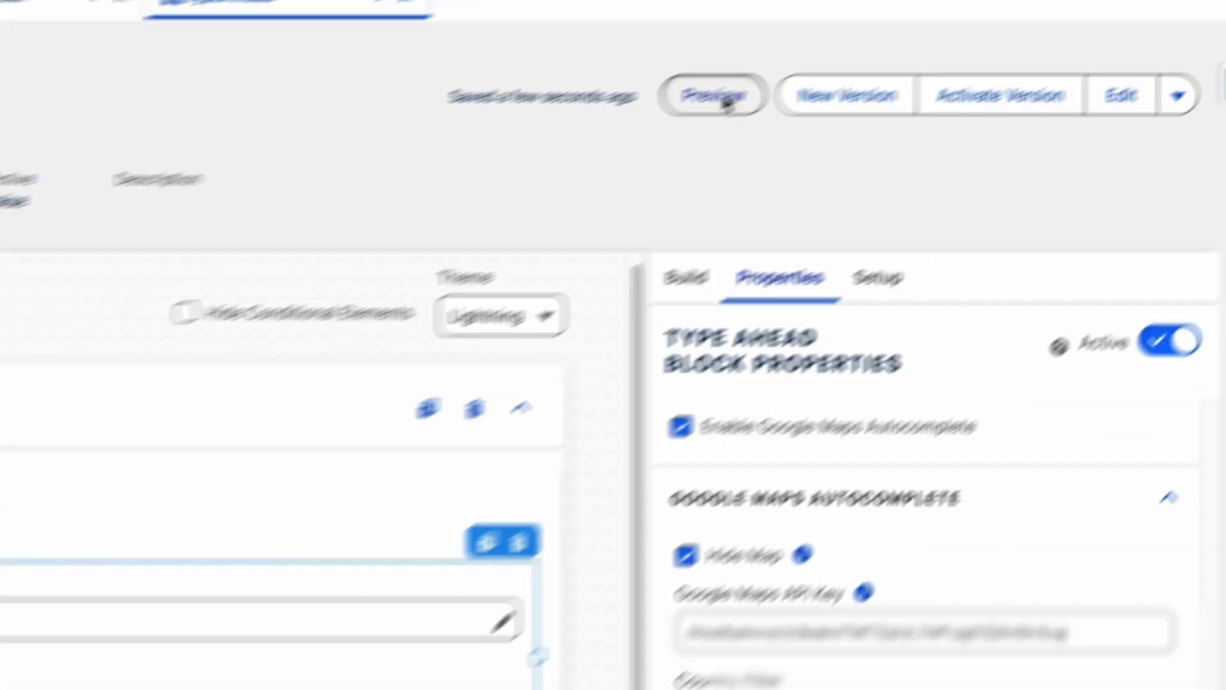
pyautogui.click(728, 99)
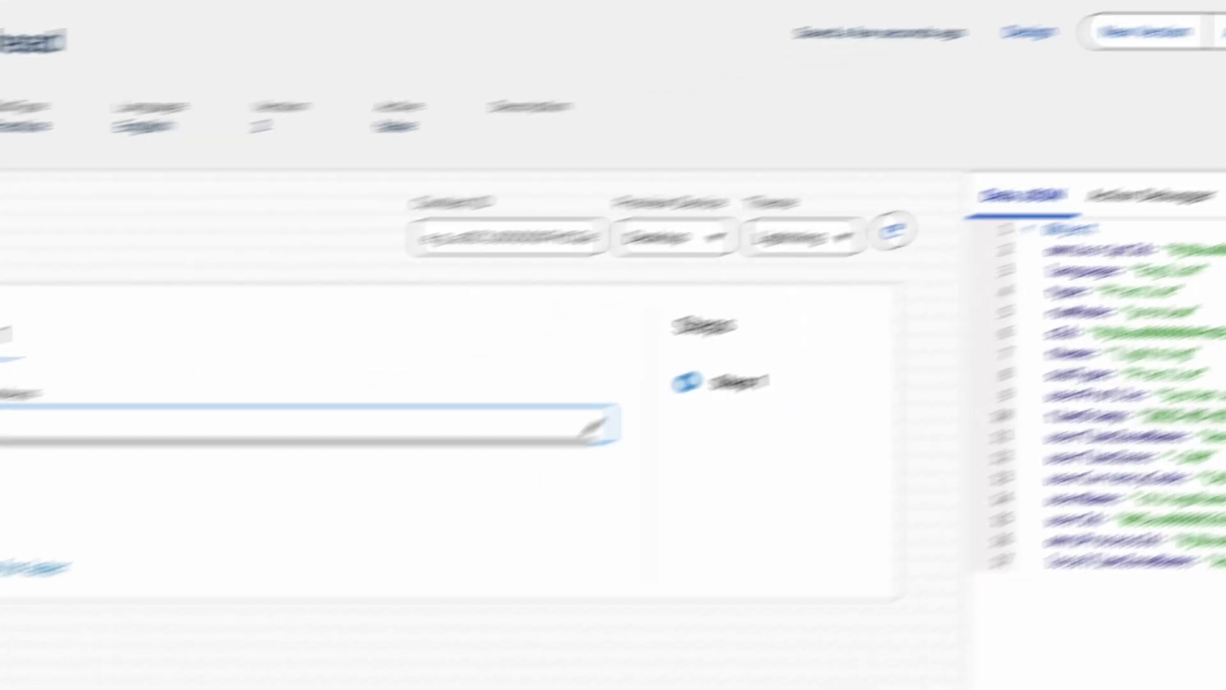
pyautogui.write('123')
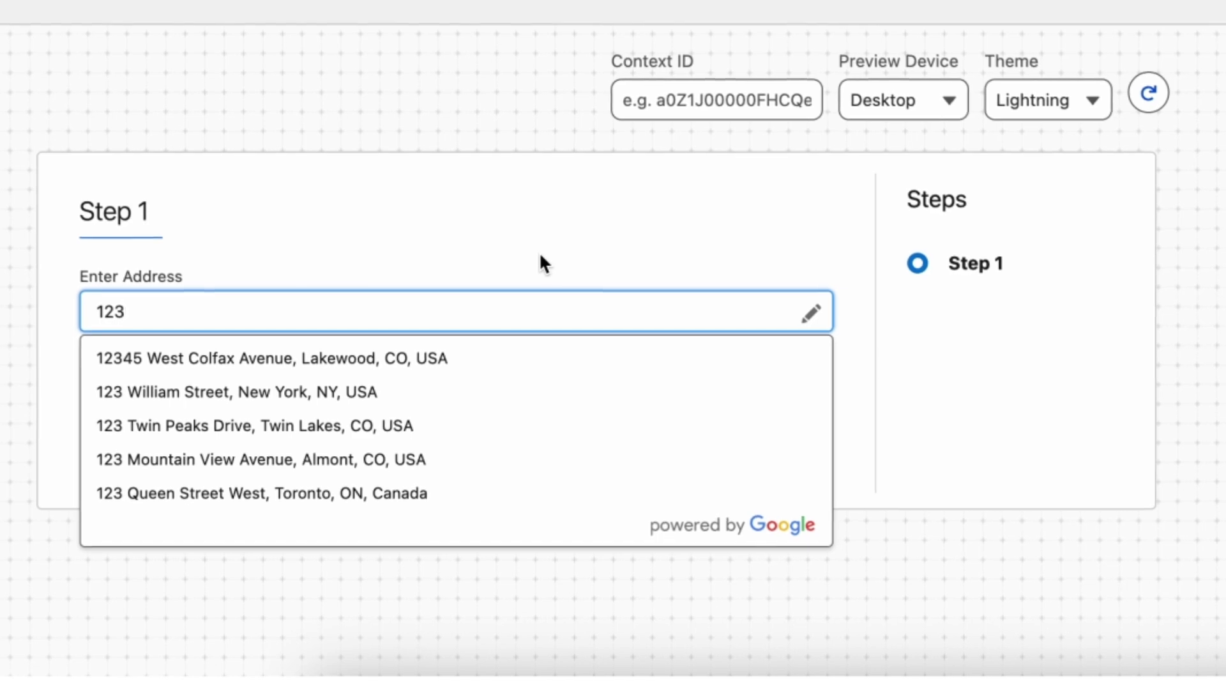
pyautogui.click(540, 248)
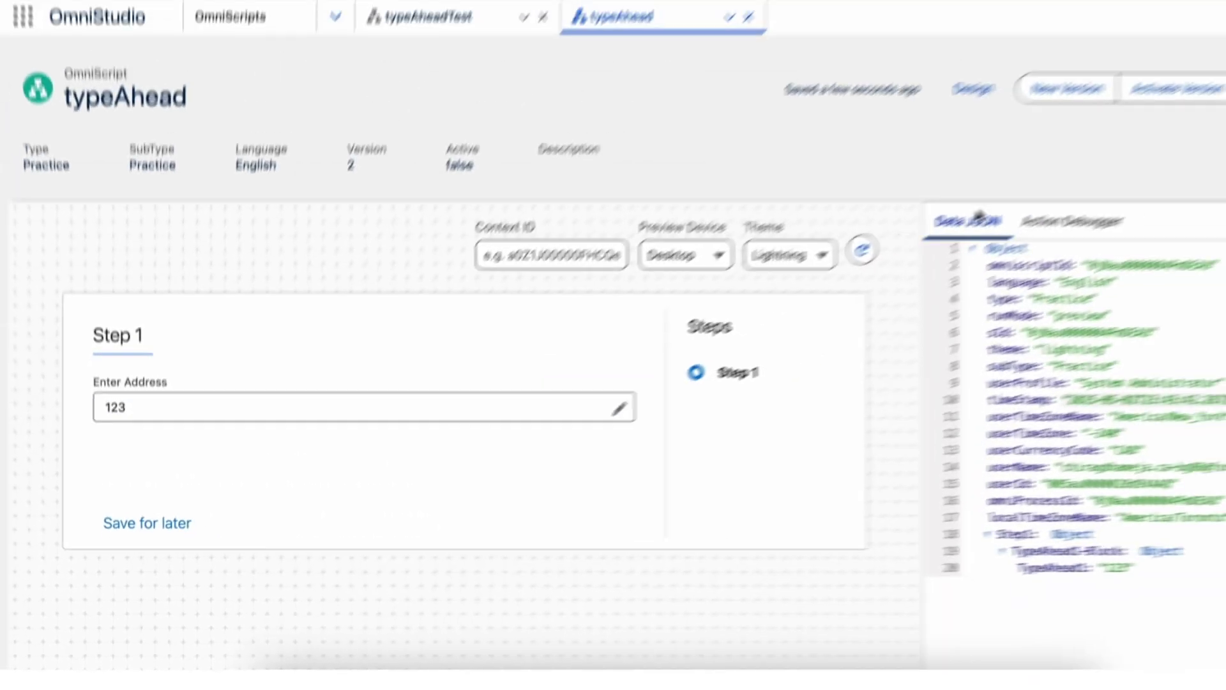
# - Back in the designer, search the elements for 'text' and add a Text field under Enter Address
pyautogui.click(971, 89)
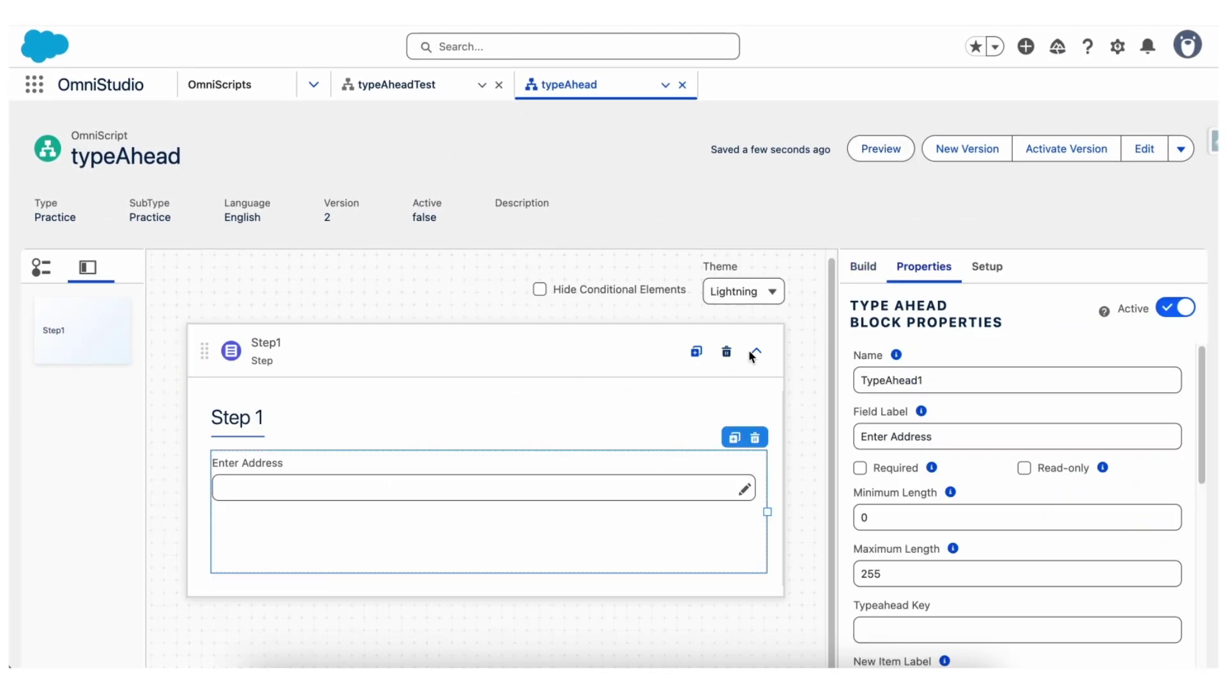
pyautogui.click(862, 267)
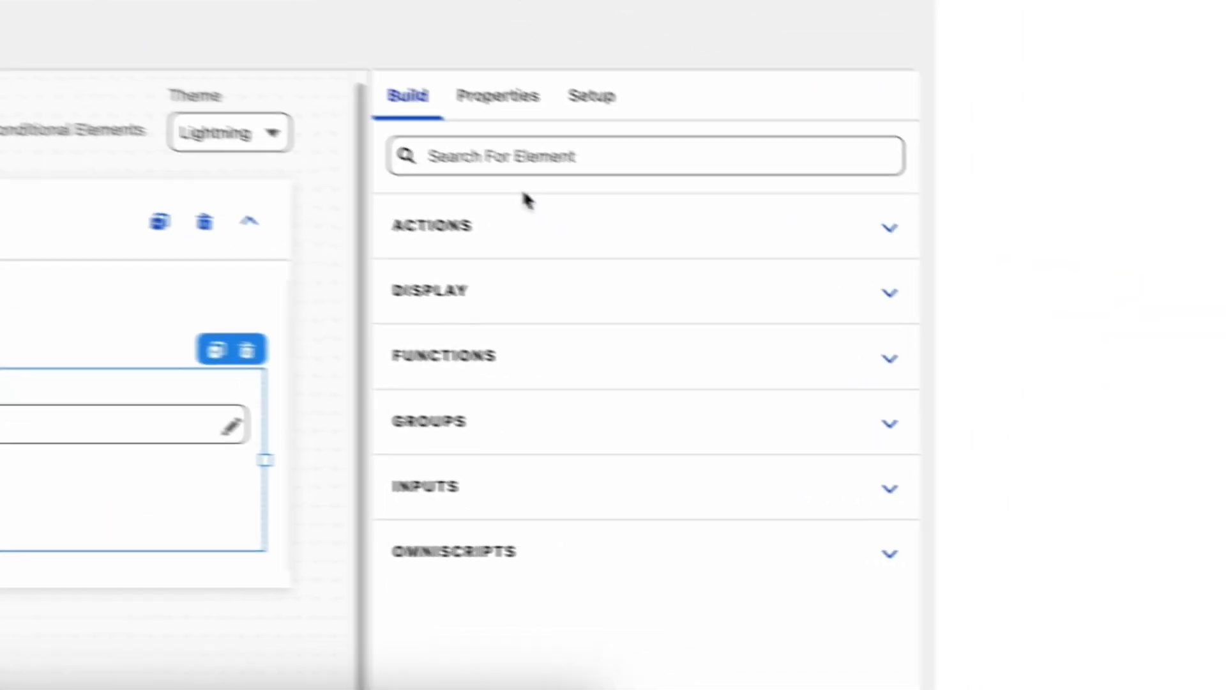
pyautogui.click(949, 311)
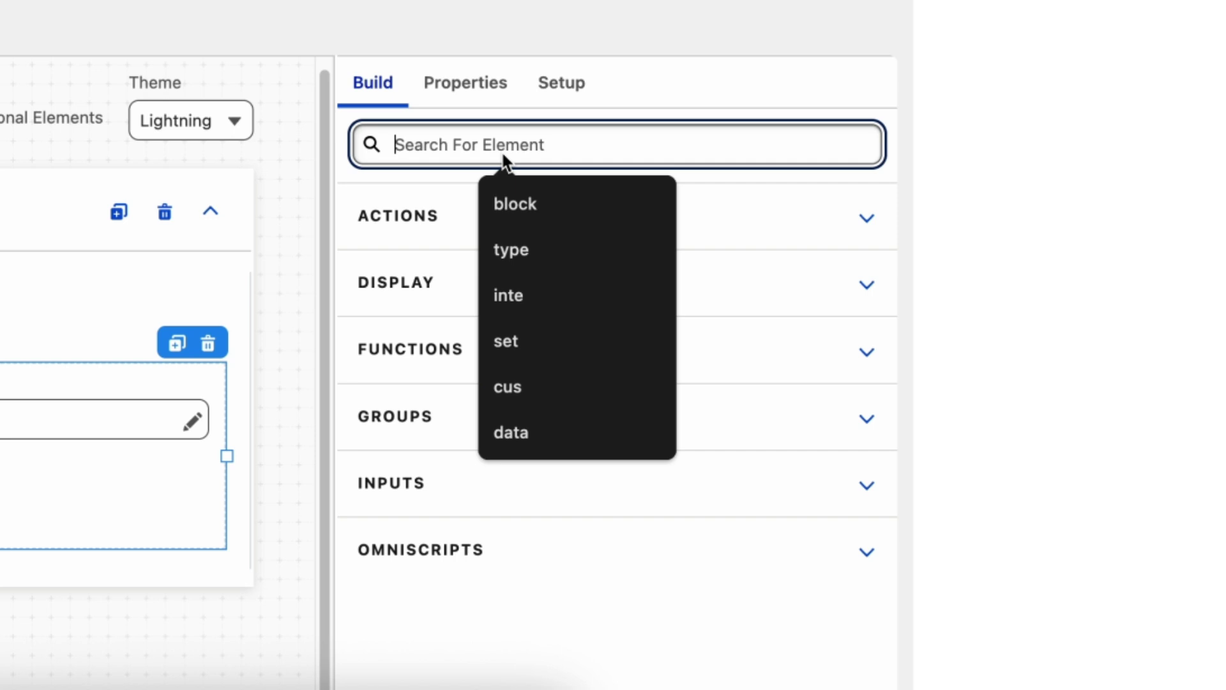
pyautogui.write('text')
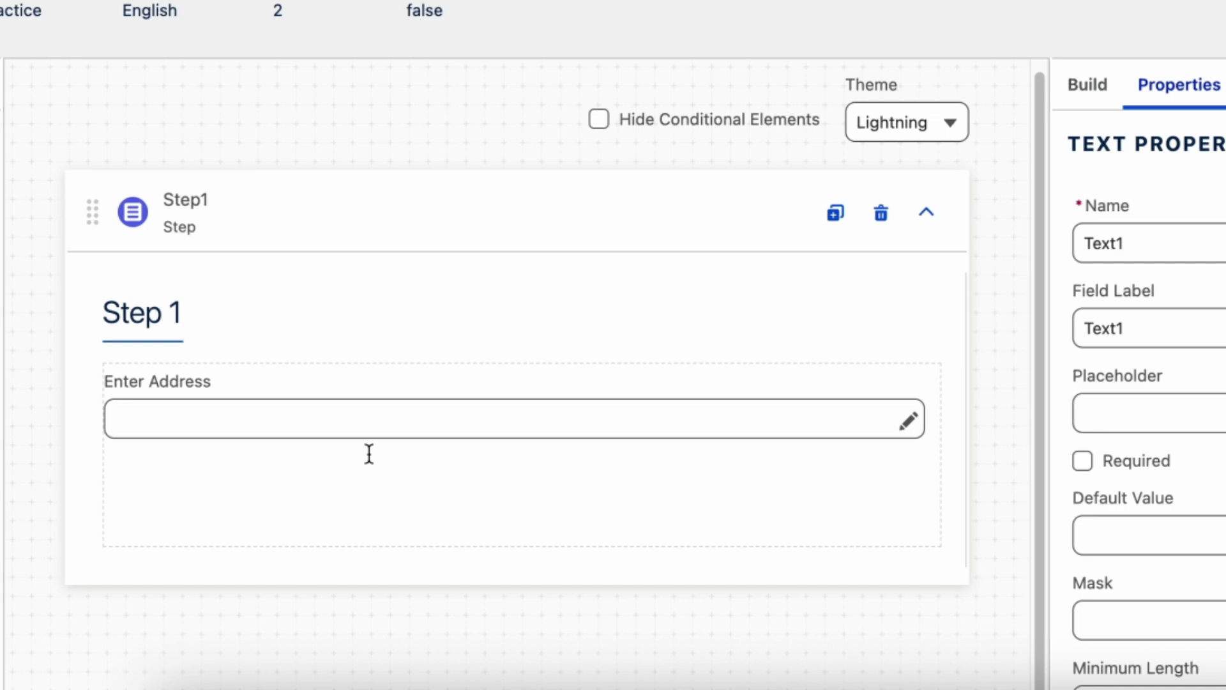
pyautogui.scroll(-1, 899, 451)
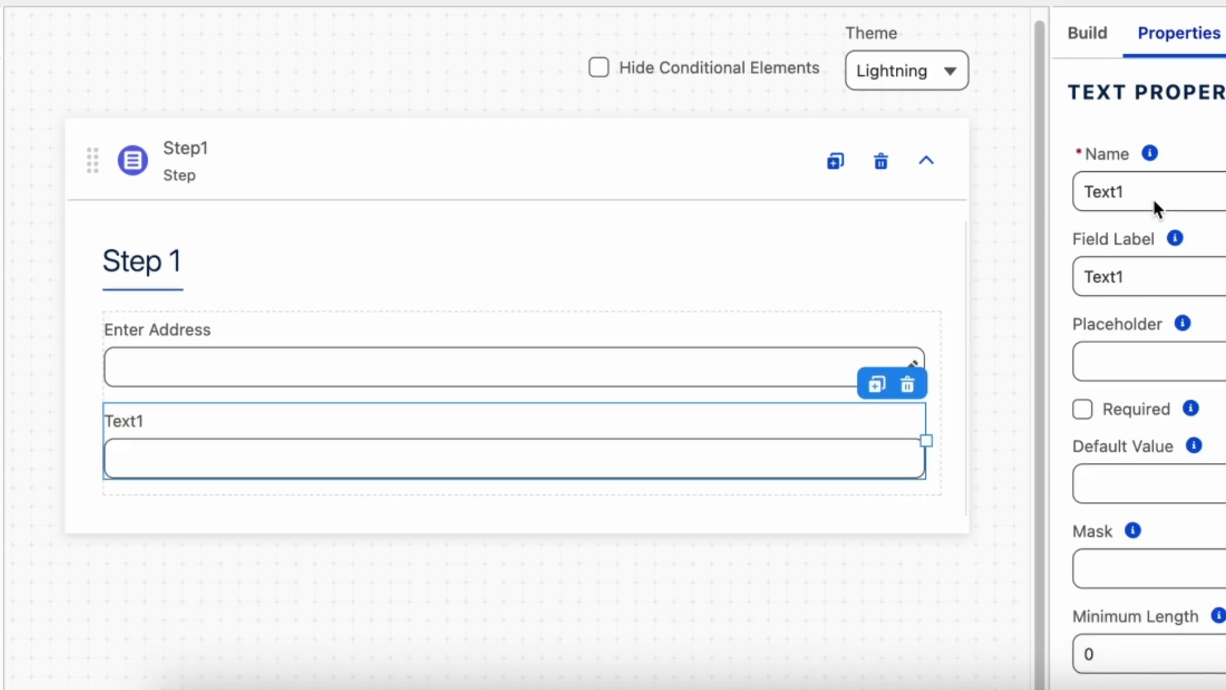
# - Duplicate the Text field three times so four text fields sit under Enter Address
pyautogui.click(876, 385)
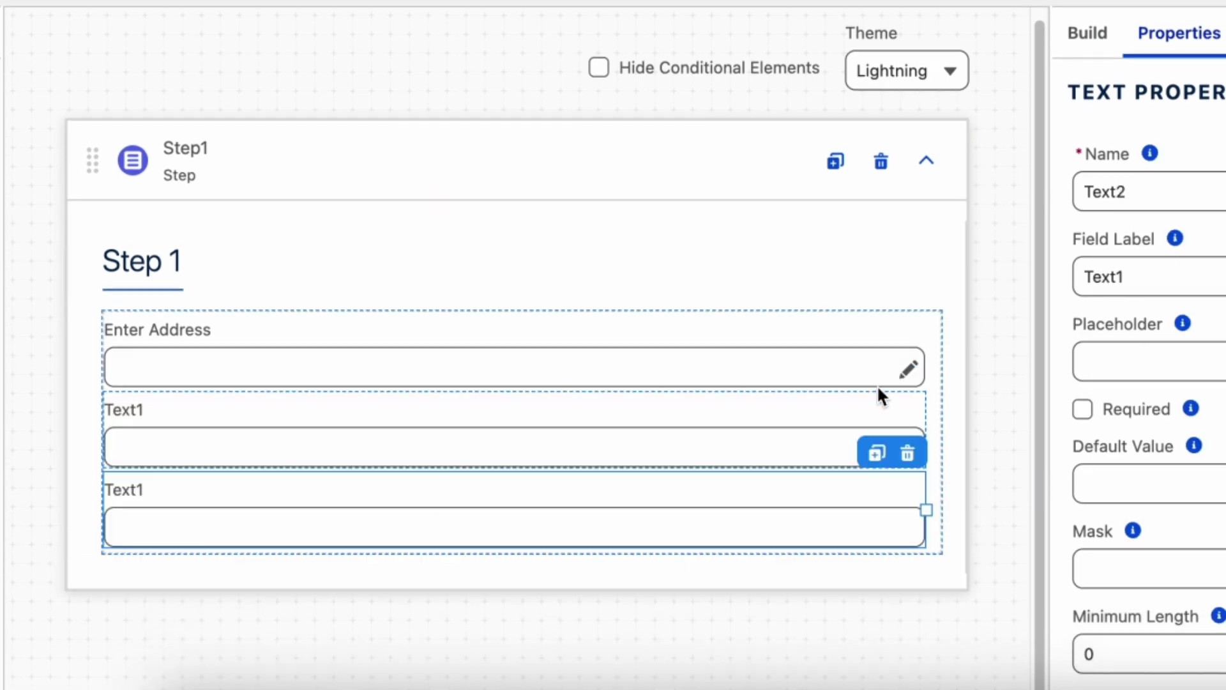
pyautogui.click(879, 455)
pyautogui.click(876, 460)
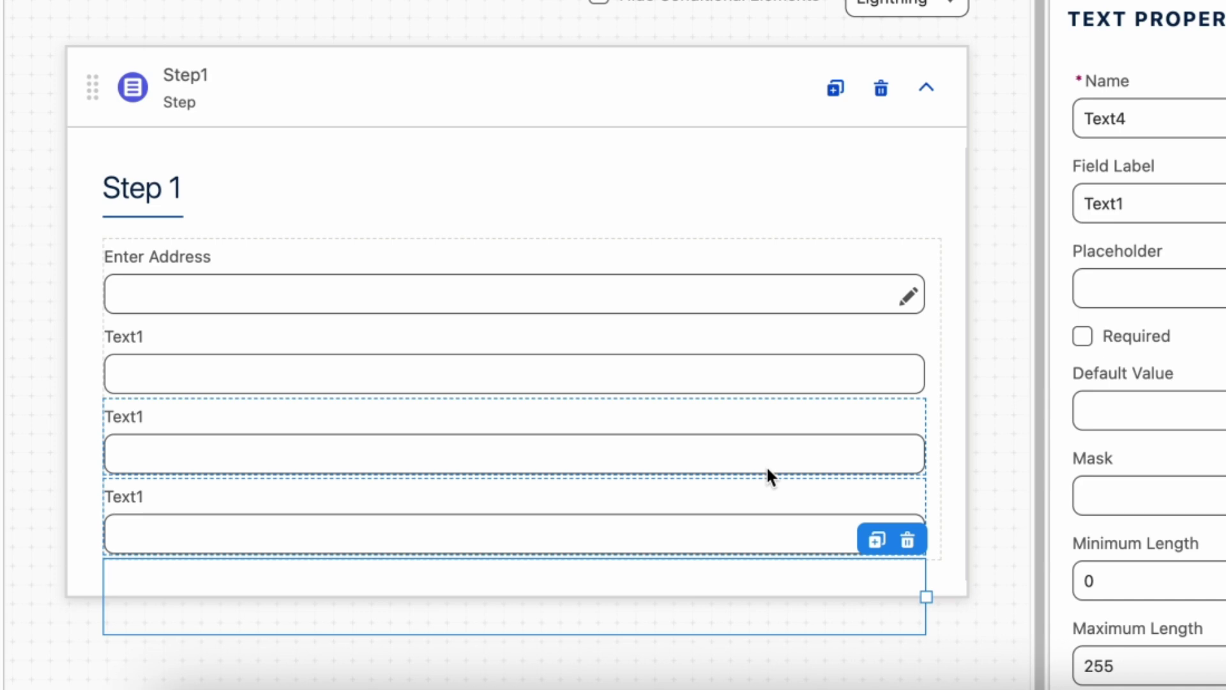
pyautogui.click(734, 377)
# - Set the first Text field's label to Street and start renaming its field name
pyautogui.doubleClick(426, 202)
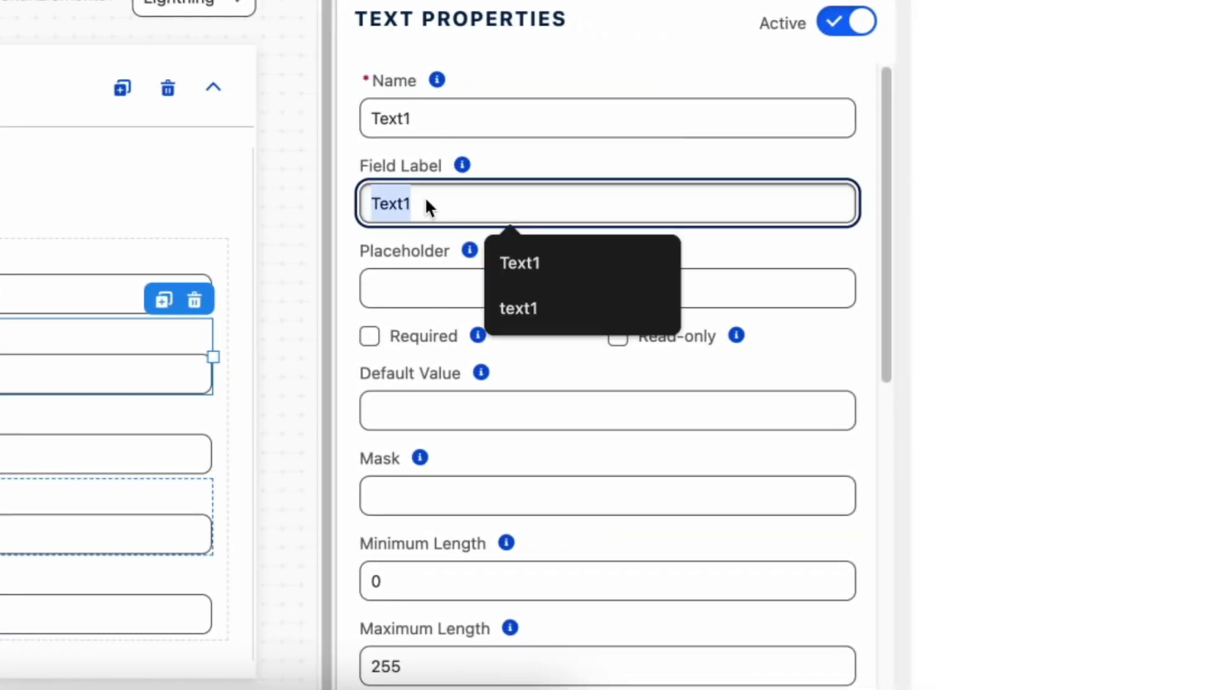
pyautogui.write('Street')
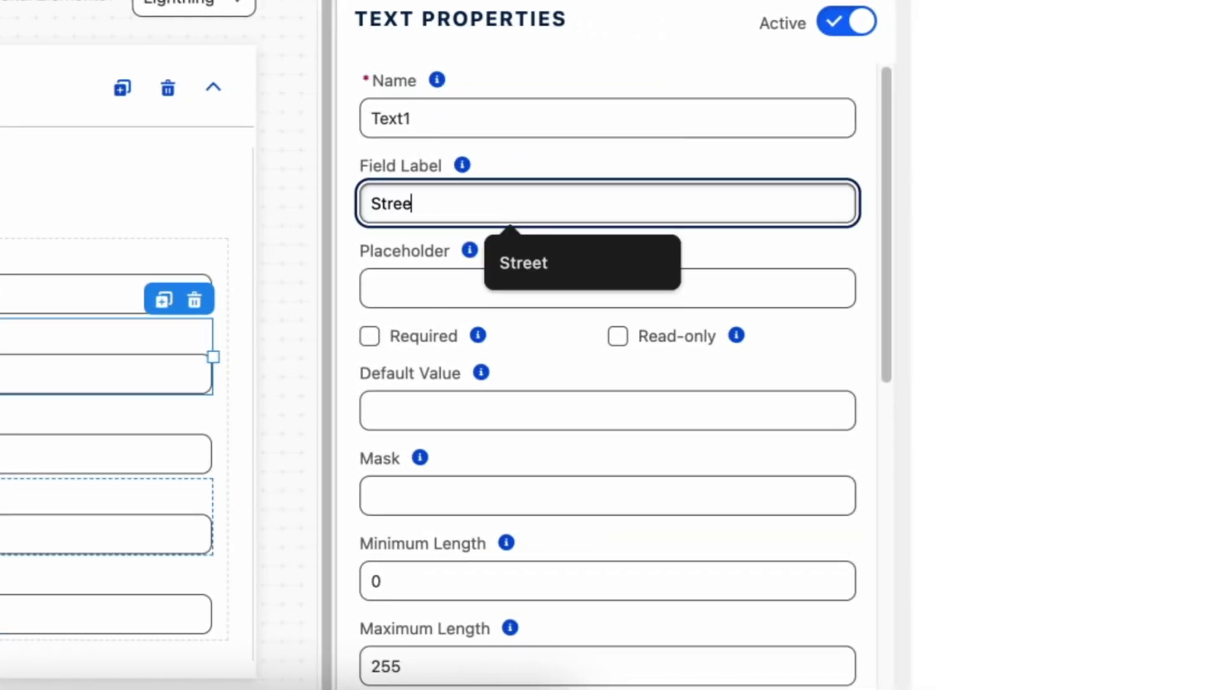
pyautogui.doubleClick(437, 130)
pyautogui.press('BackSpace')
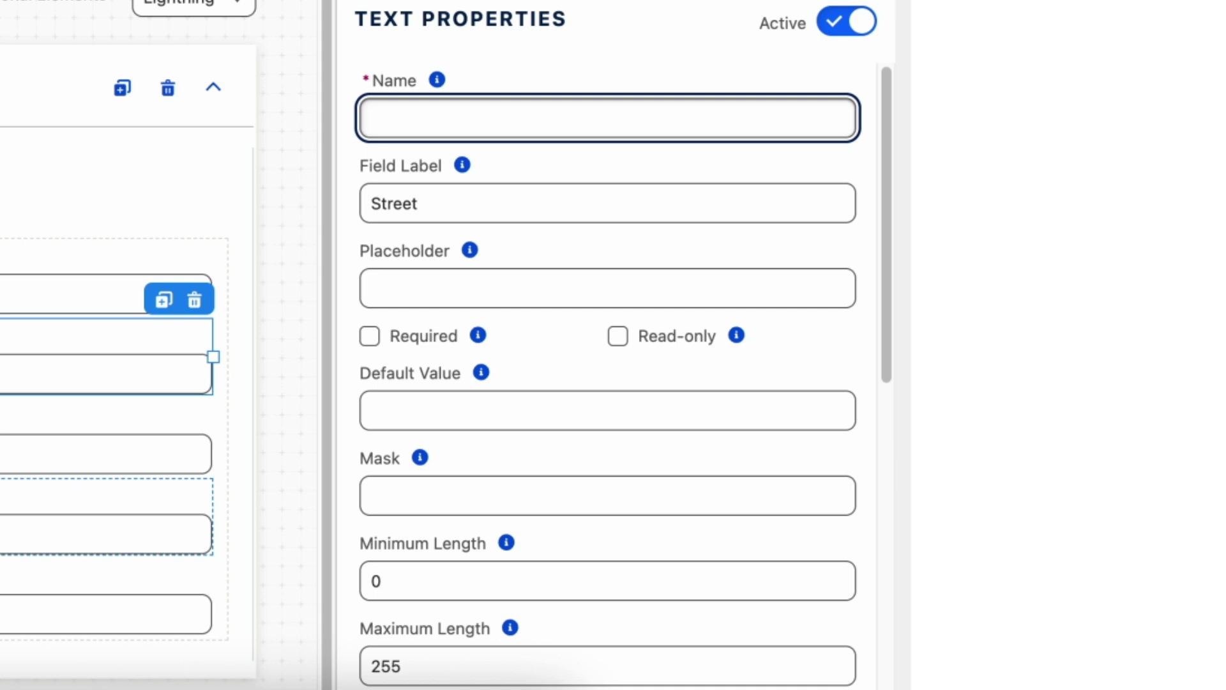
pyautogui.write('St')
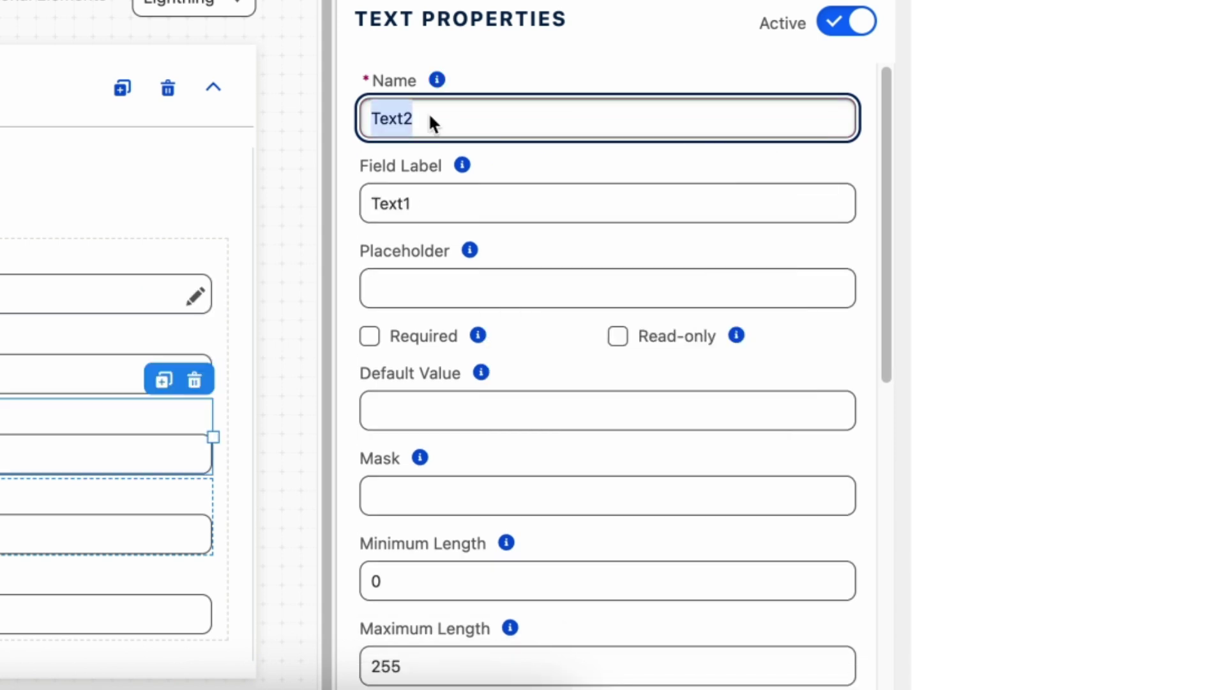
# - Name the remaining three fields City, PostalCode and Country
pyautogui.write('City')
pyautogui.click(106, 534)
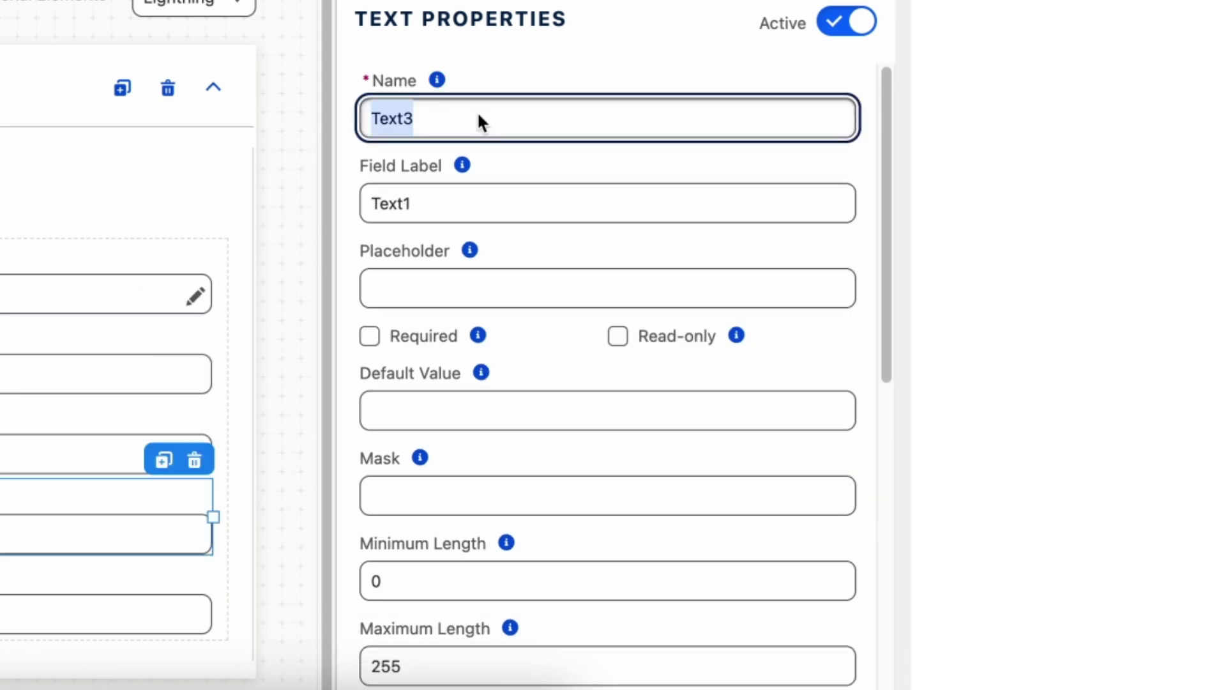
pyautogui.write('PostalCode')
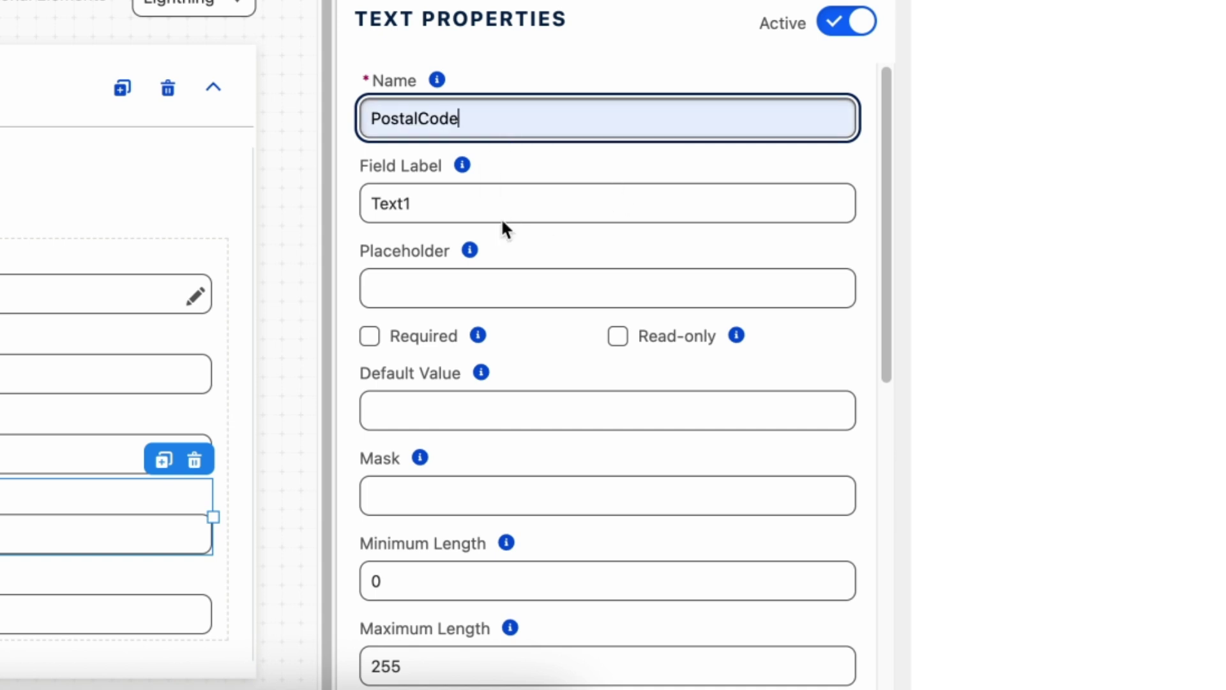
pyautogui.press('Return')
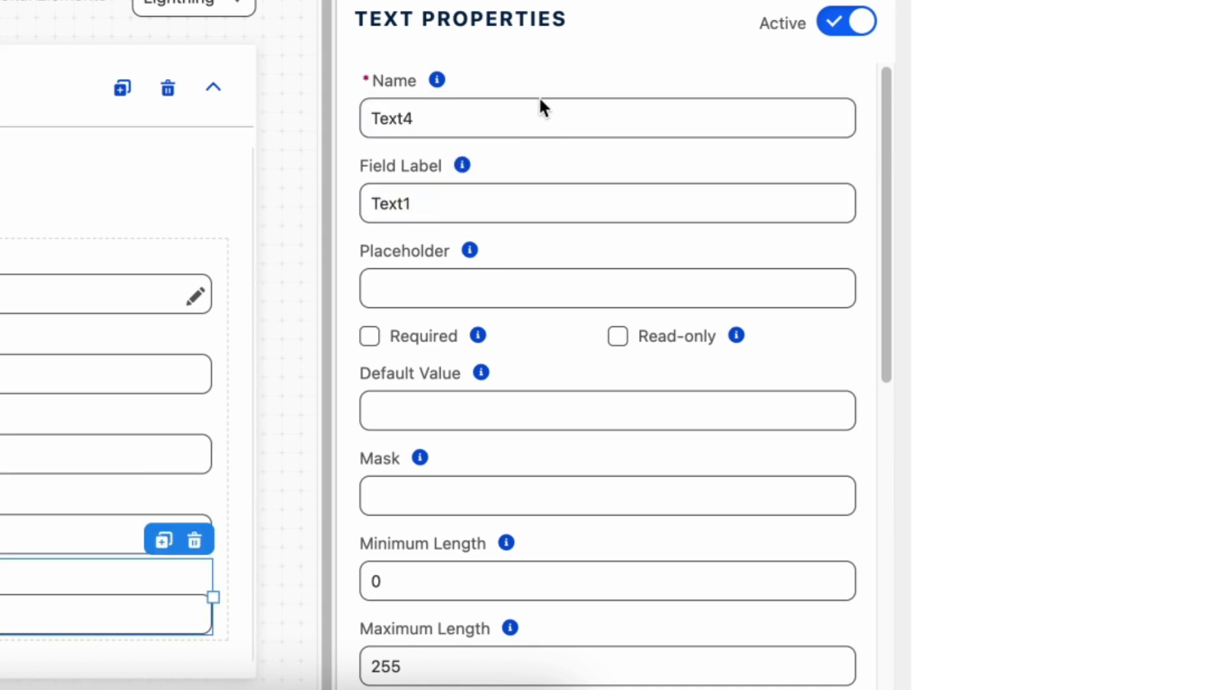
pyautogui.write('Co')
pyautogui.press('Return')
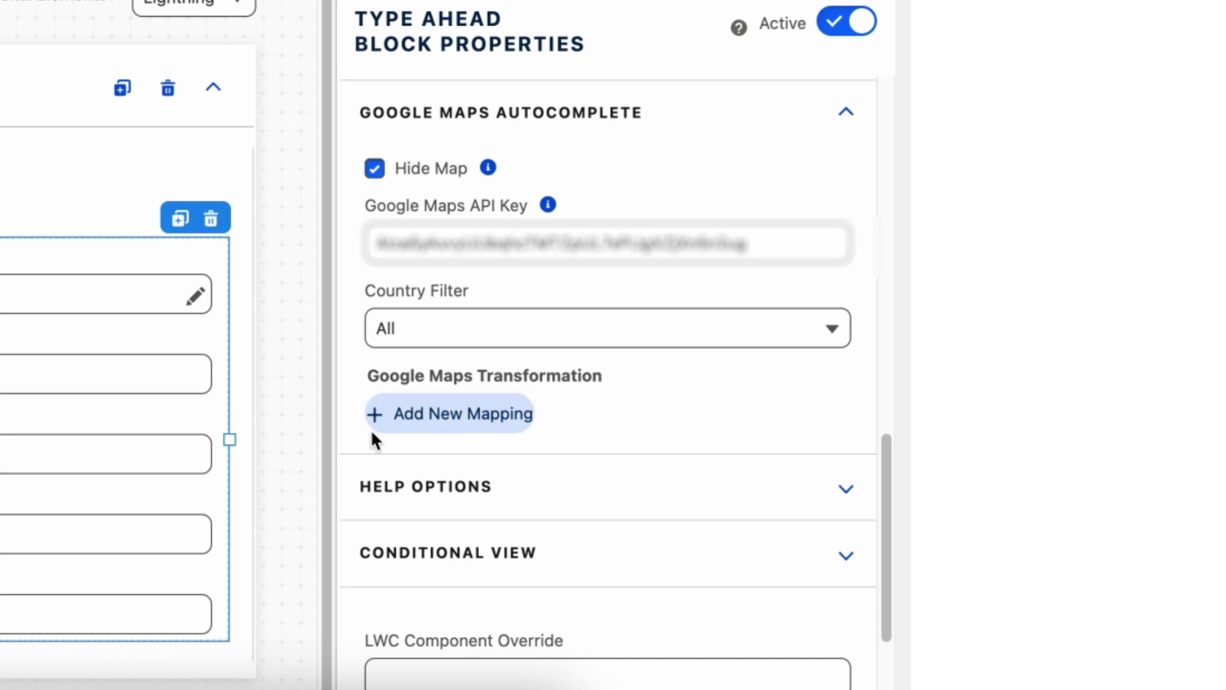
# - Add a Google Maps mapping from City to the locality response node
pyautogui.click(468, 427)
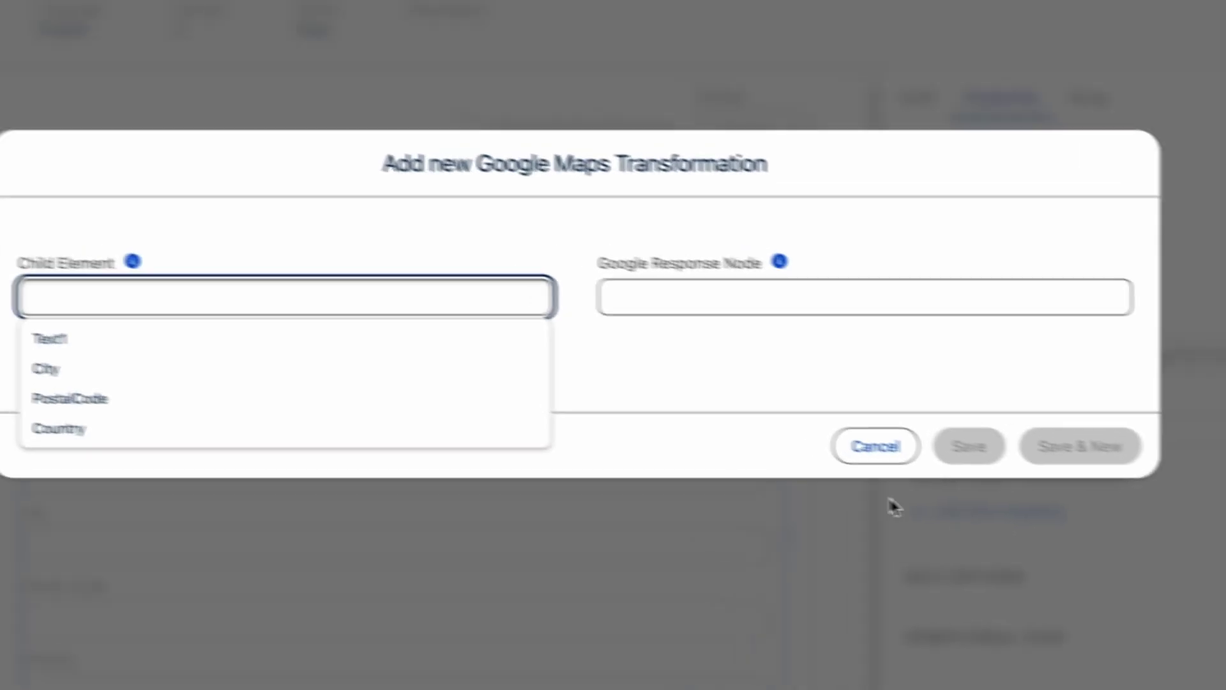
pyautogui.click(515, 317)
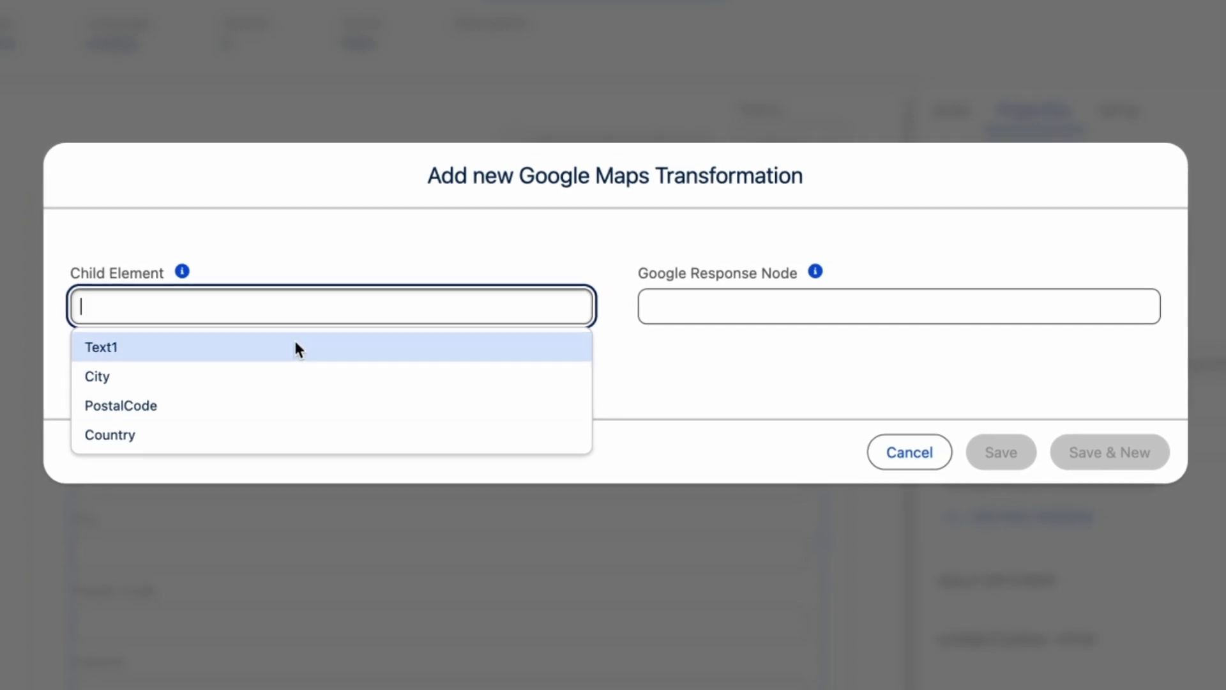
pyautogui.click(412, 371)
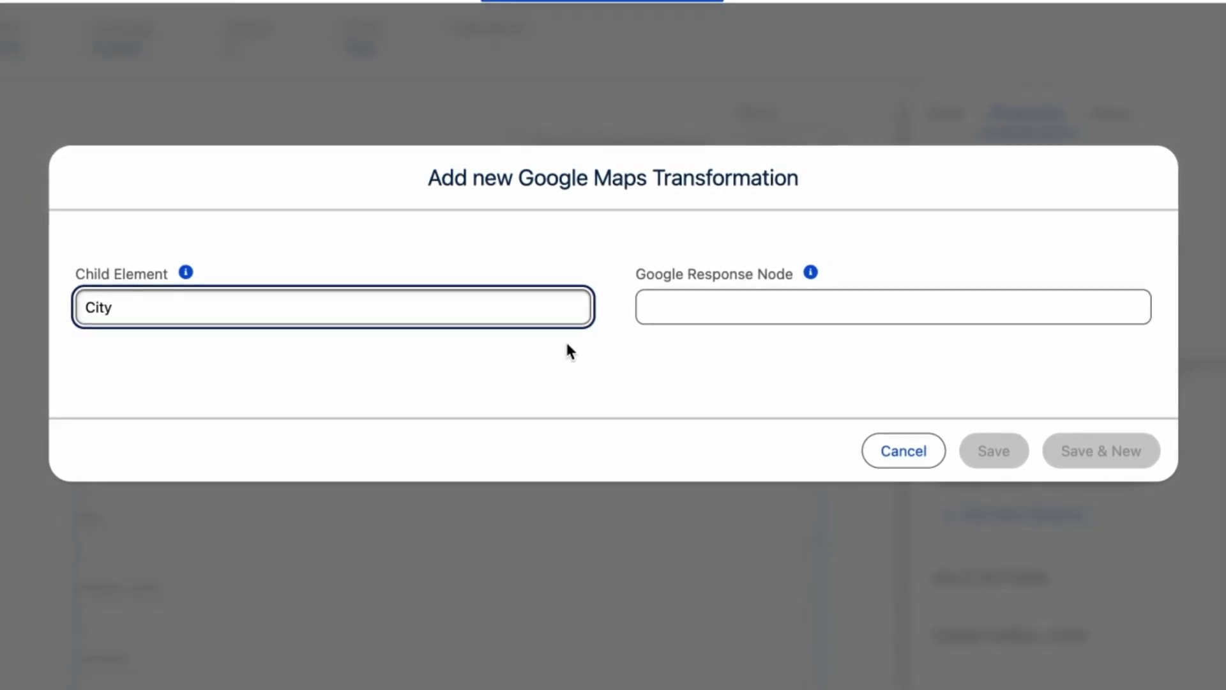
pyautogui.click(741, 312)
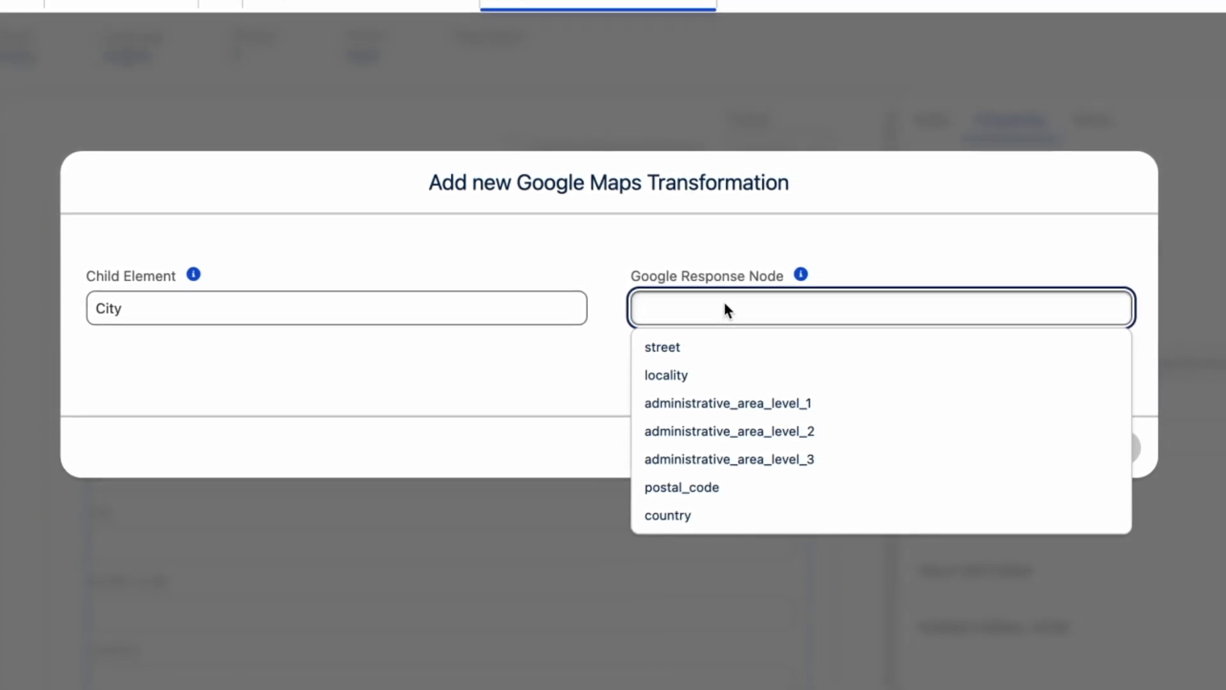
pyautogui.click(719, 376)
pyautogui.click(1084, 454)
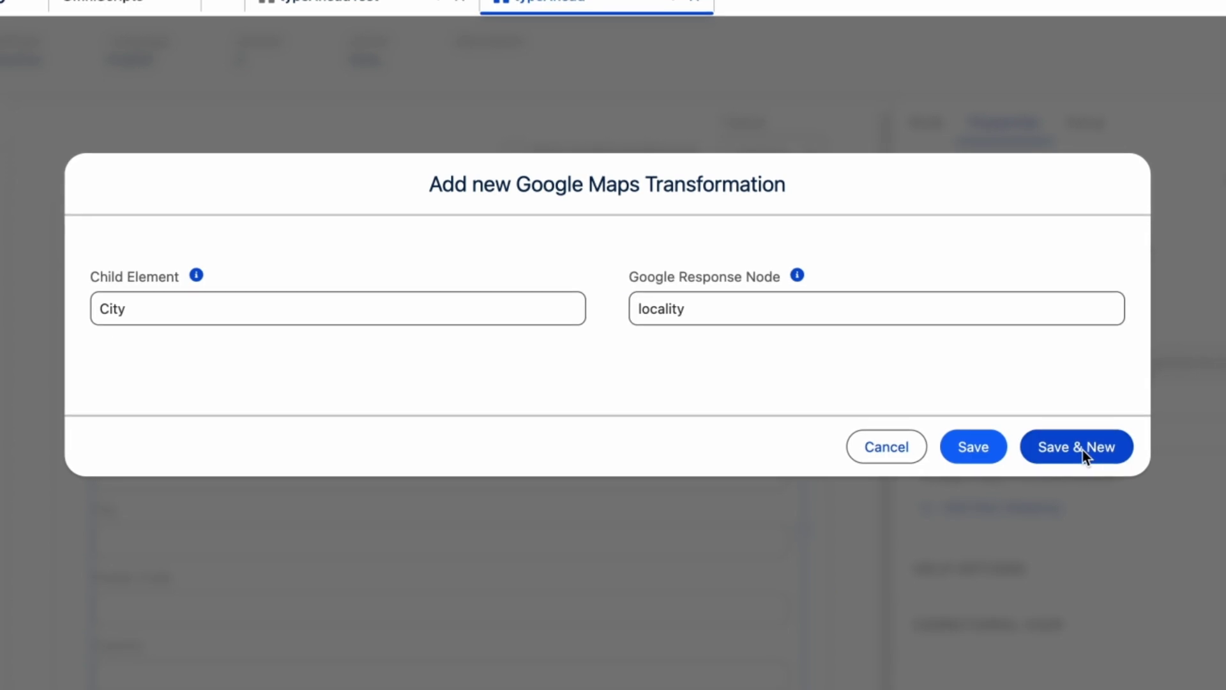
# - Map PostalCode to the postal_code node and Country to the country node
pyautogui.click(1082, 450)
pyautogui.click(361, 404)
pyautogui.click(680, 303)
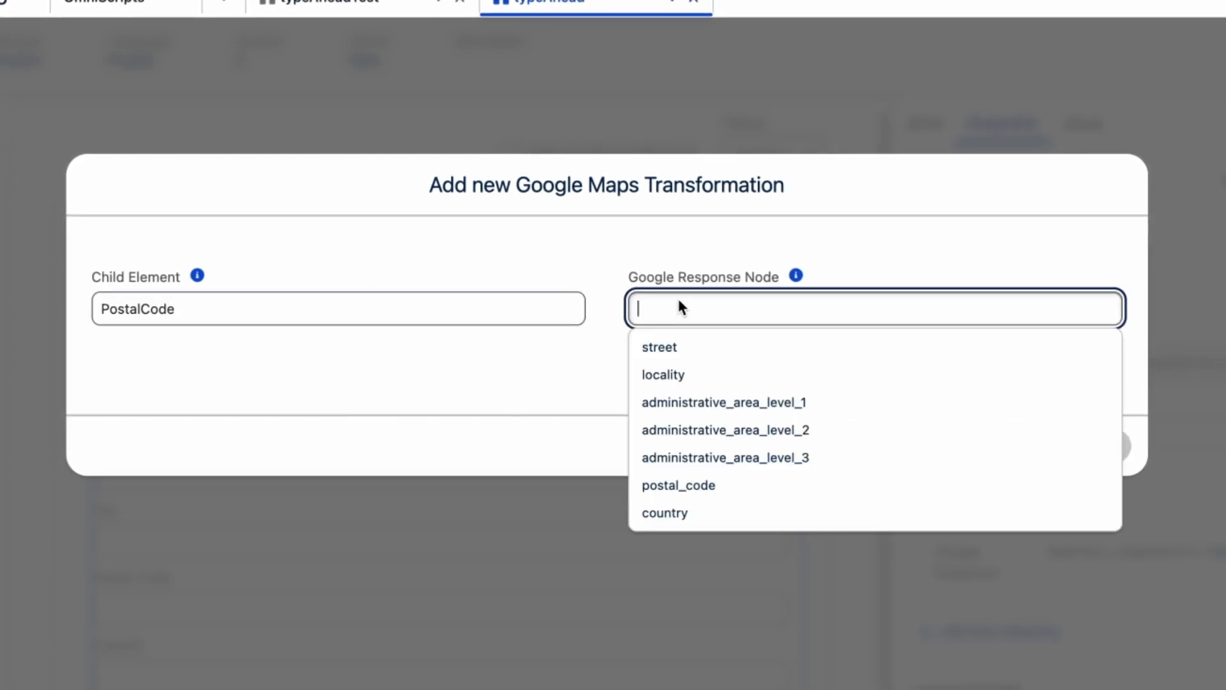
pyautogui.click(732, 485)
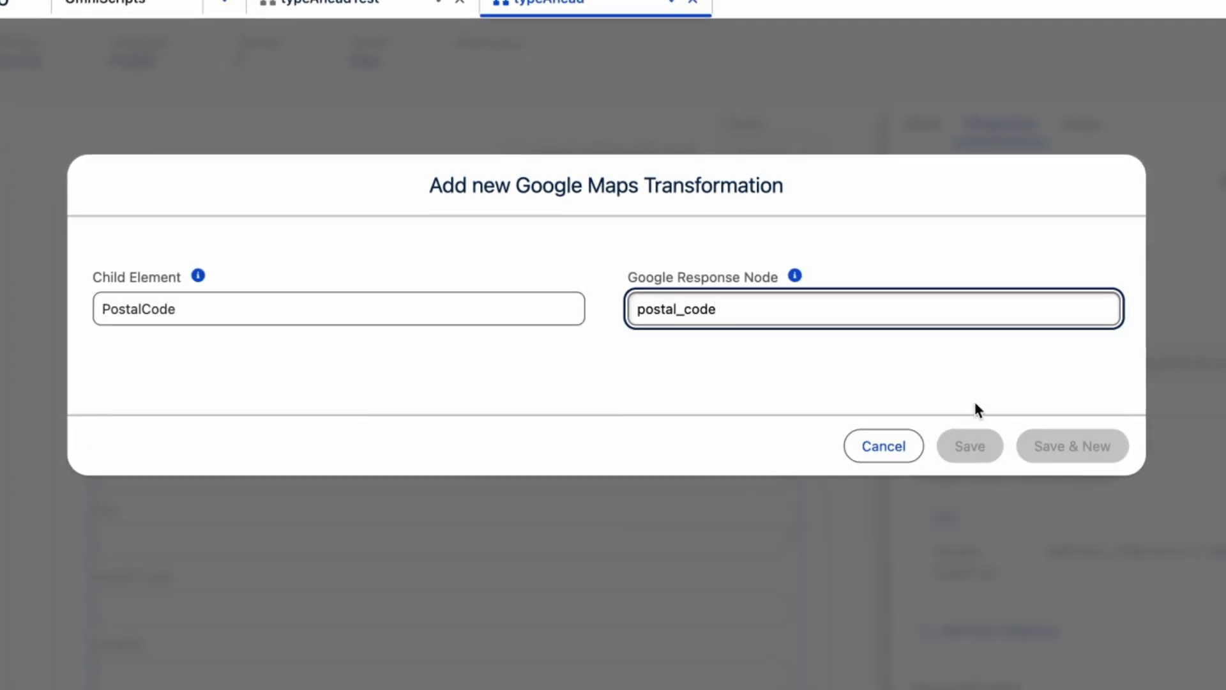
pyautogui.click(1073, 446)
pyautogui.click(307, 429)
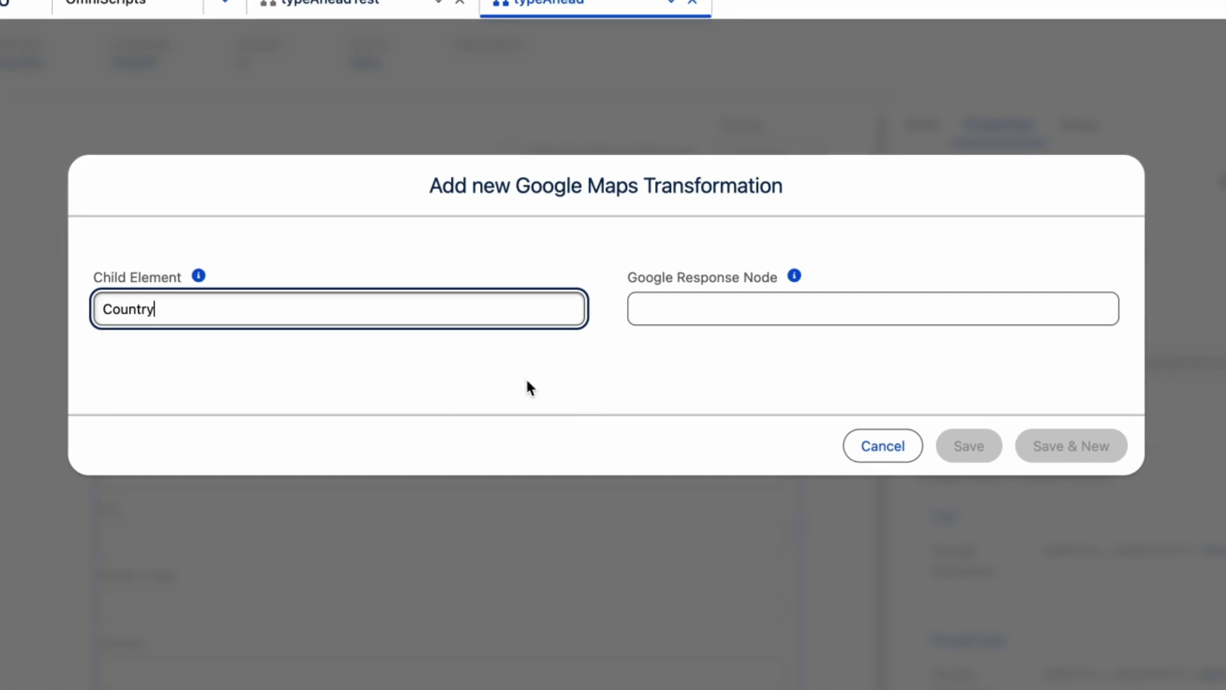
pyautogui.click(653, 309)
pyautogui.click(711, 509)
# - Map Text1 to the street response node and save the transformations
pyautogui.click(1022, 446)
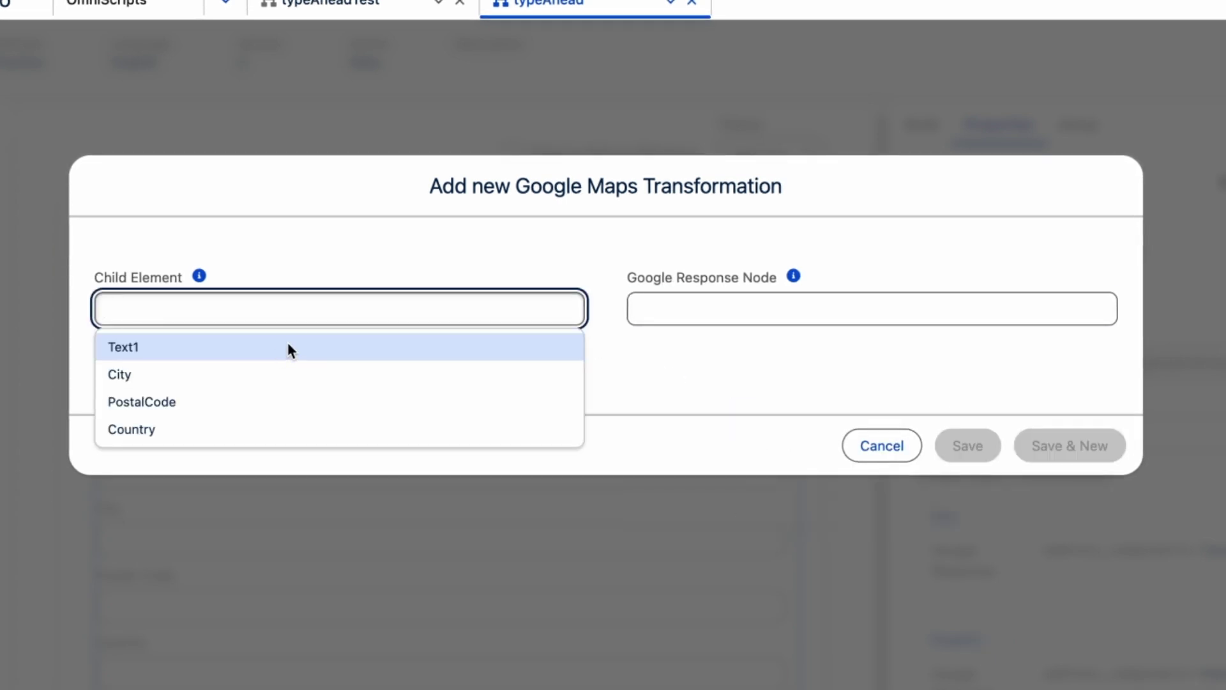
pyautogui.click(288, 347)
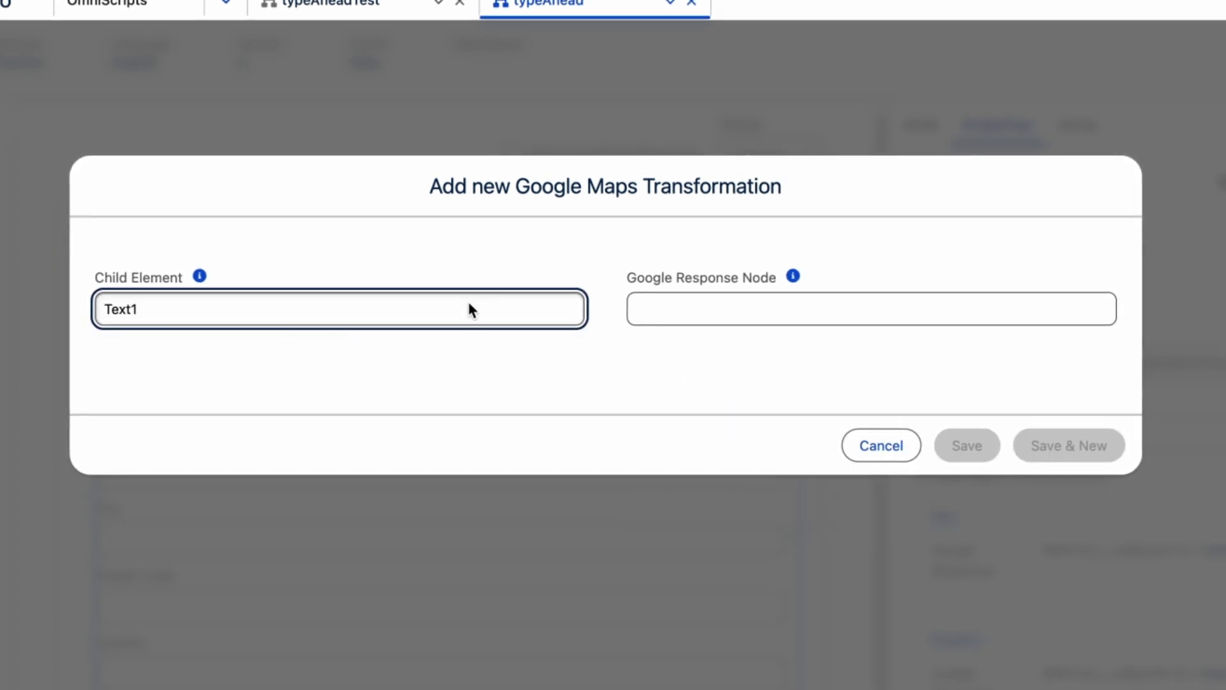
pyautogui.click(655, 309)
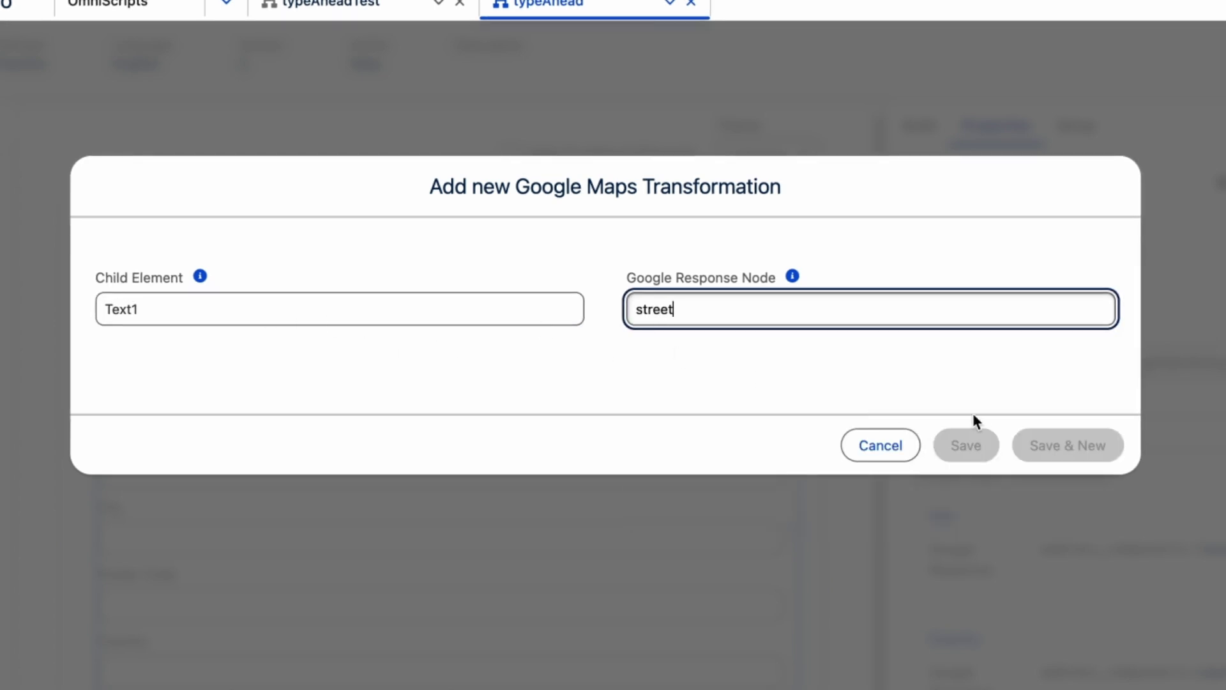
pyautogui.click(965, 445)
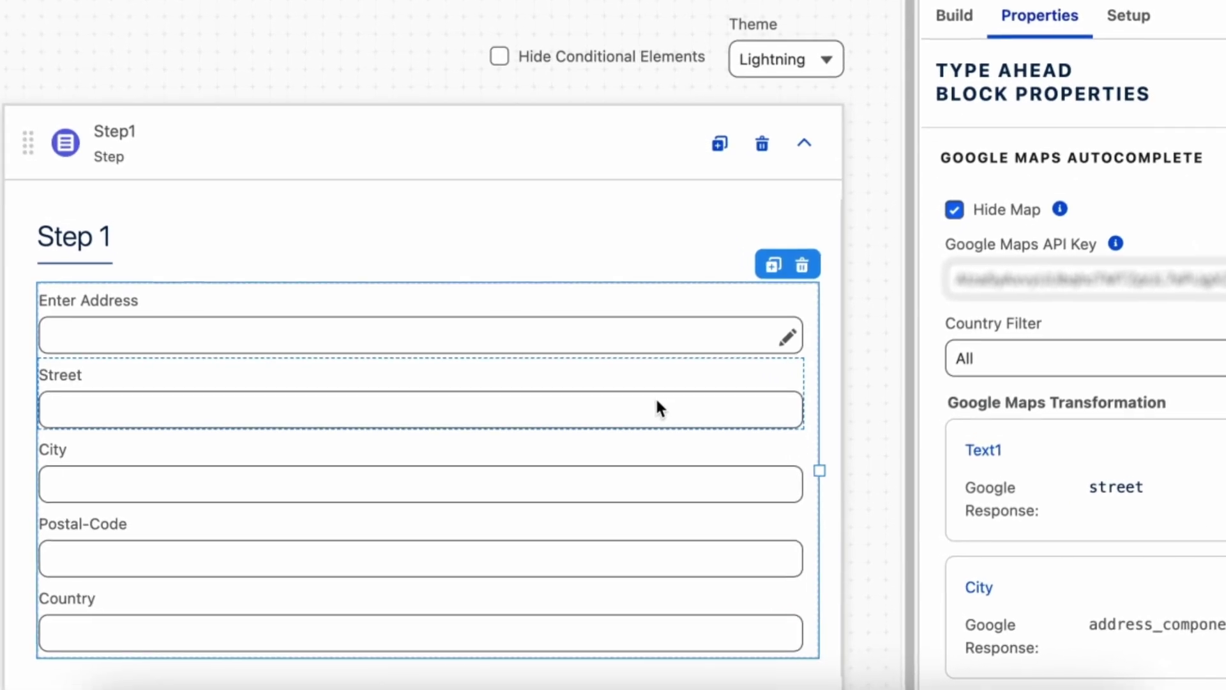
pyautogui.click(656, 397)
pyautogui.click(976, 171)
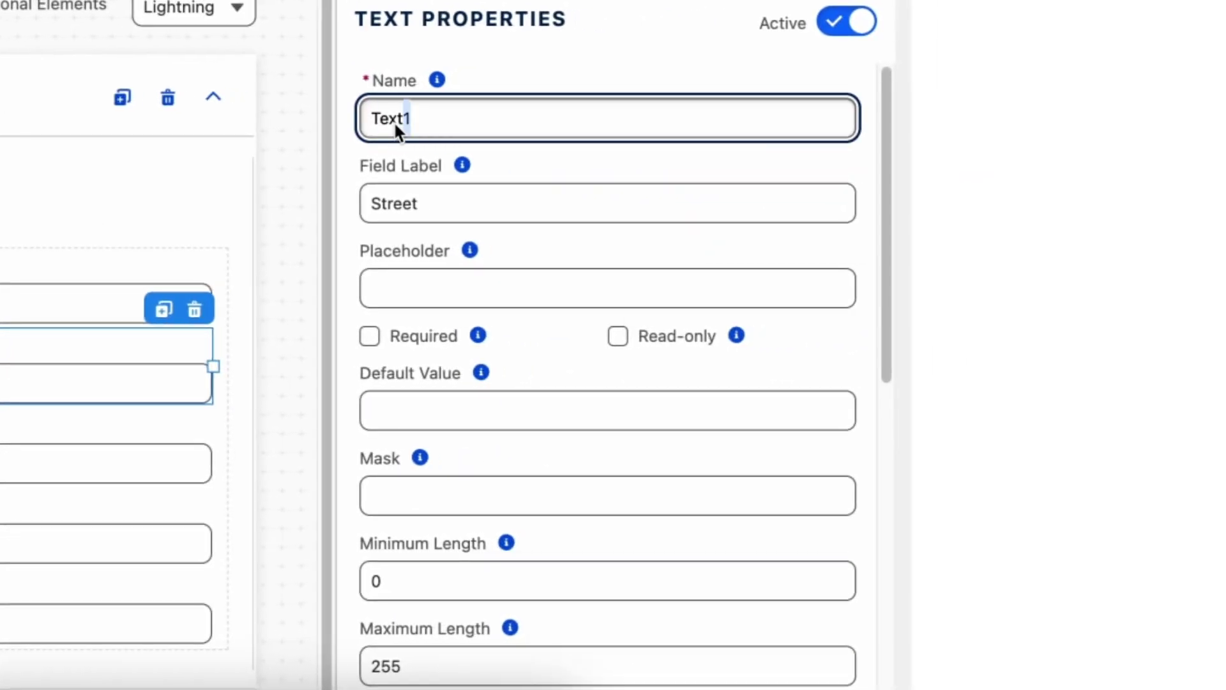
pyautogui.moveTo(393, 121); pyautogui.dragTo(381, 124)
pyautogui.click(297, 203)
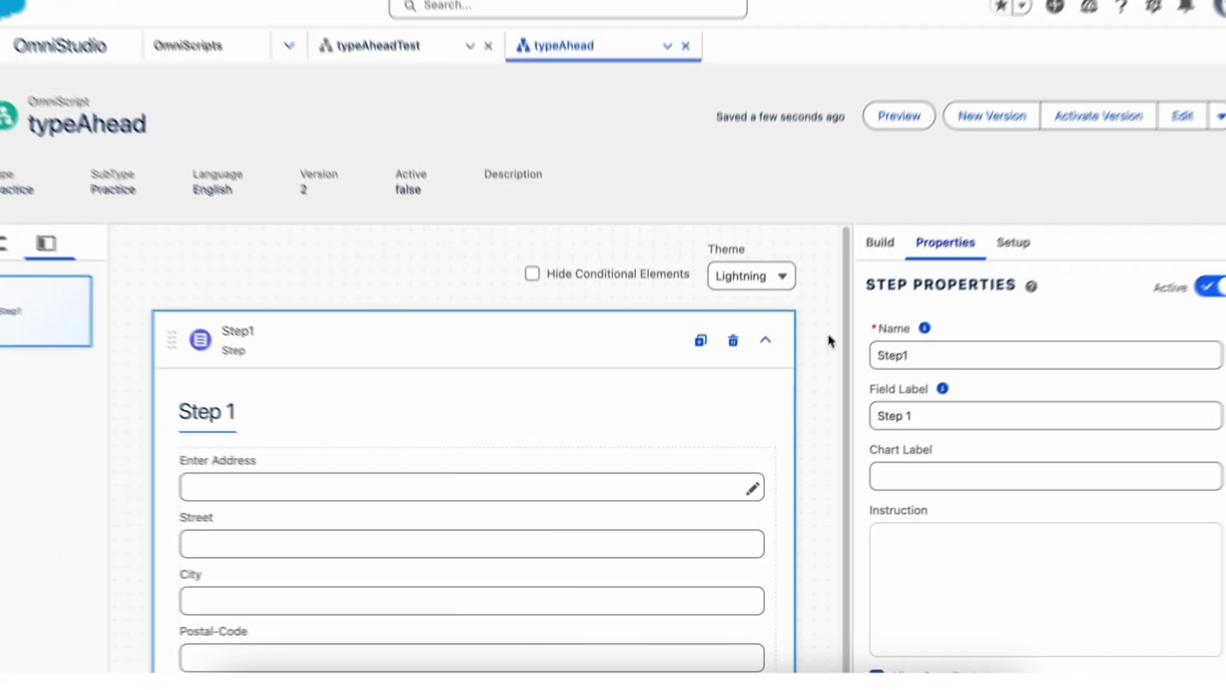
pyautogui.click(901, 118)
pyautogui.click(341, 436)
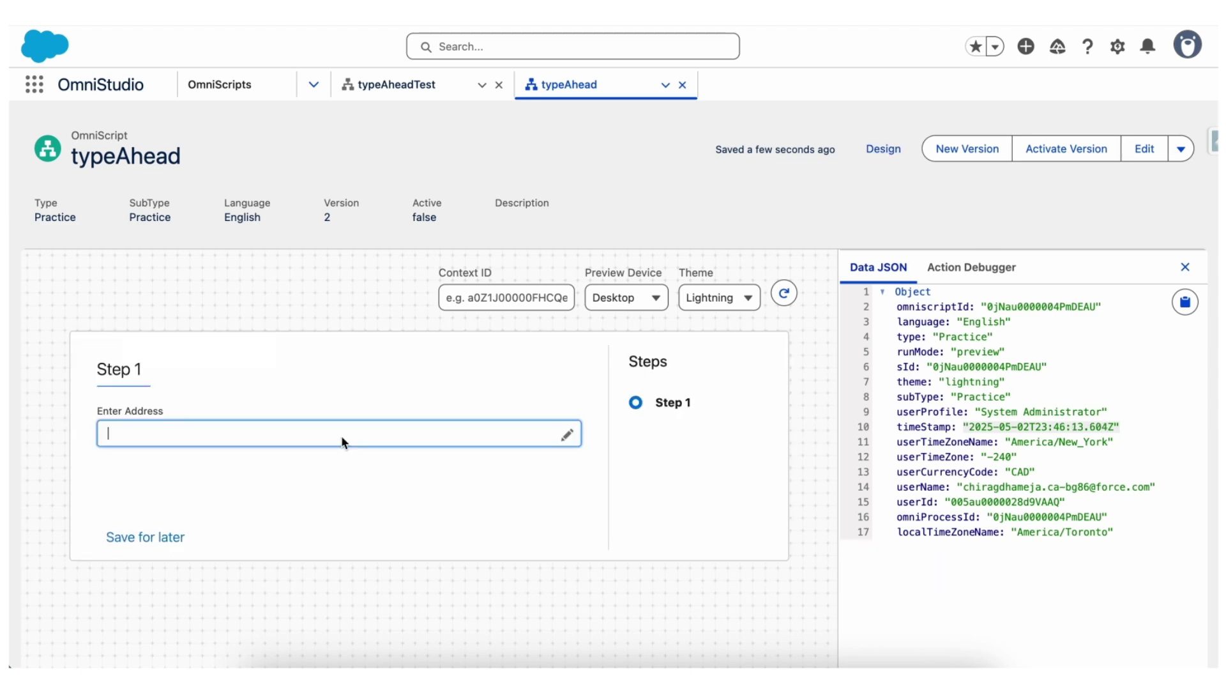
pyautogui.write('123')
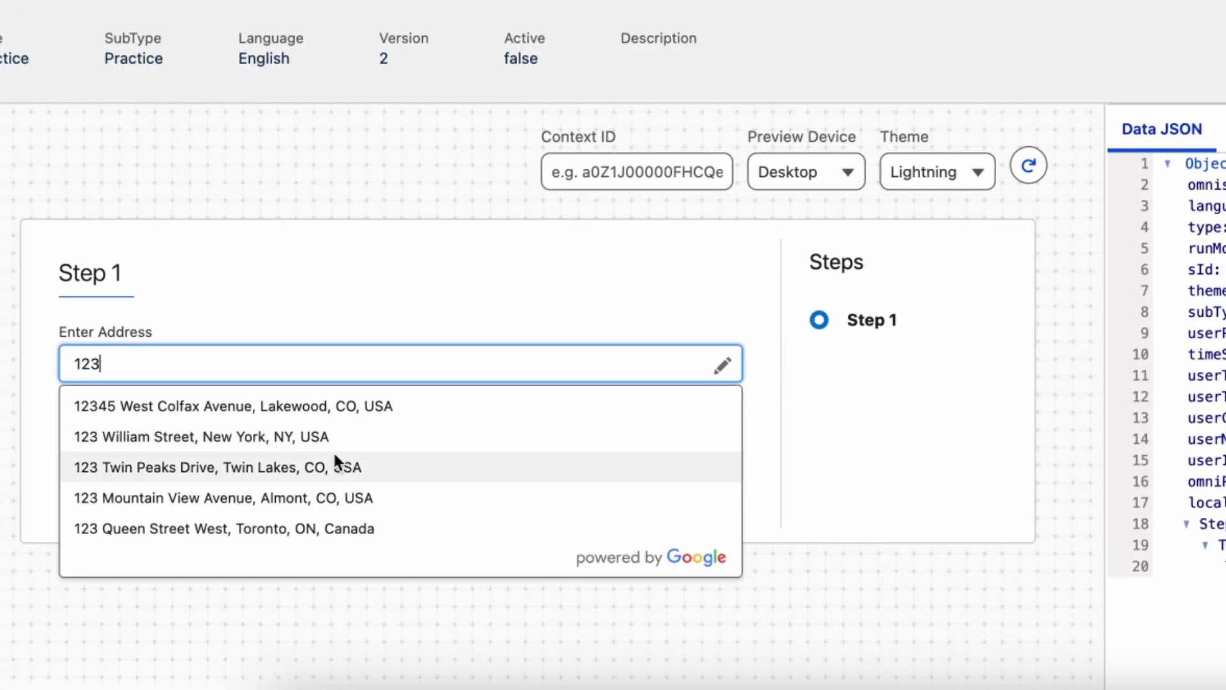
pyautogui.click(331, 435)
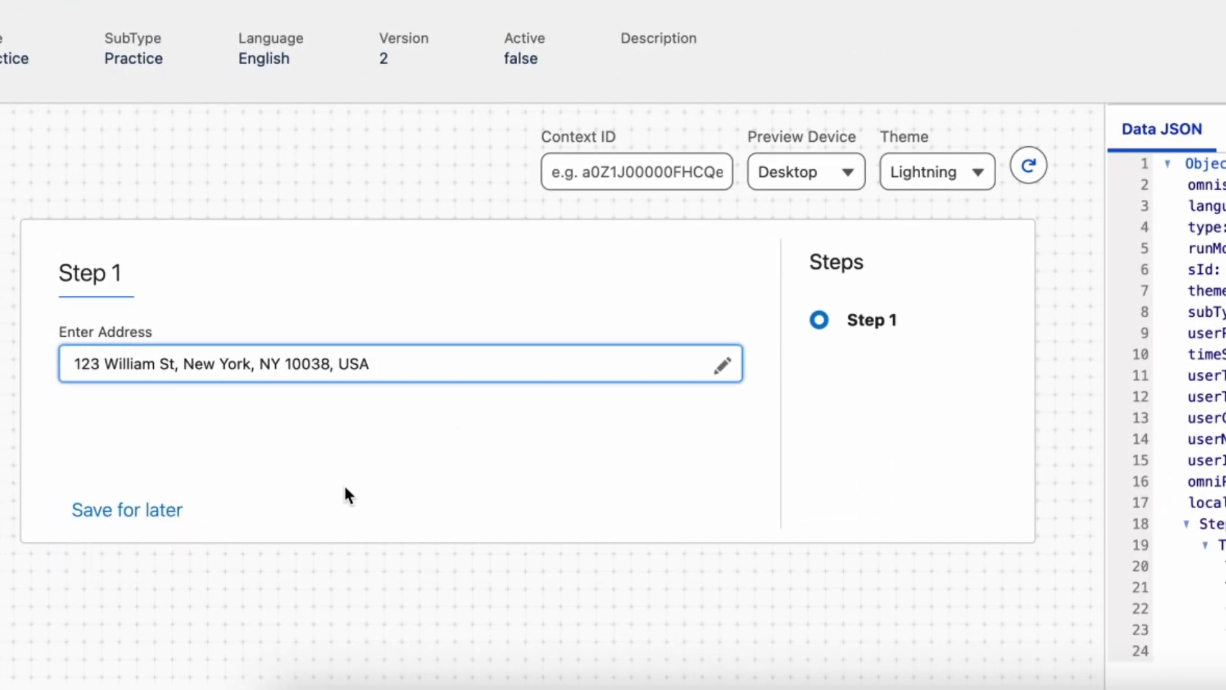
pyautogui.click(724, 368)
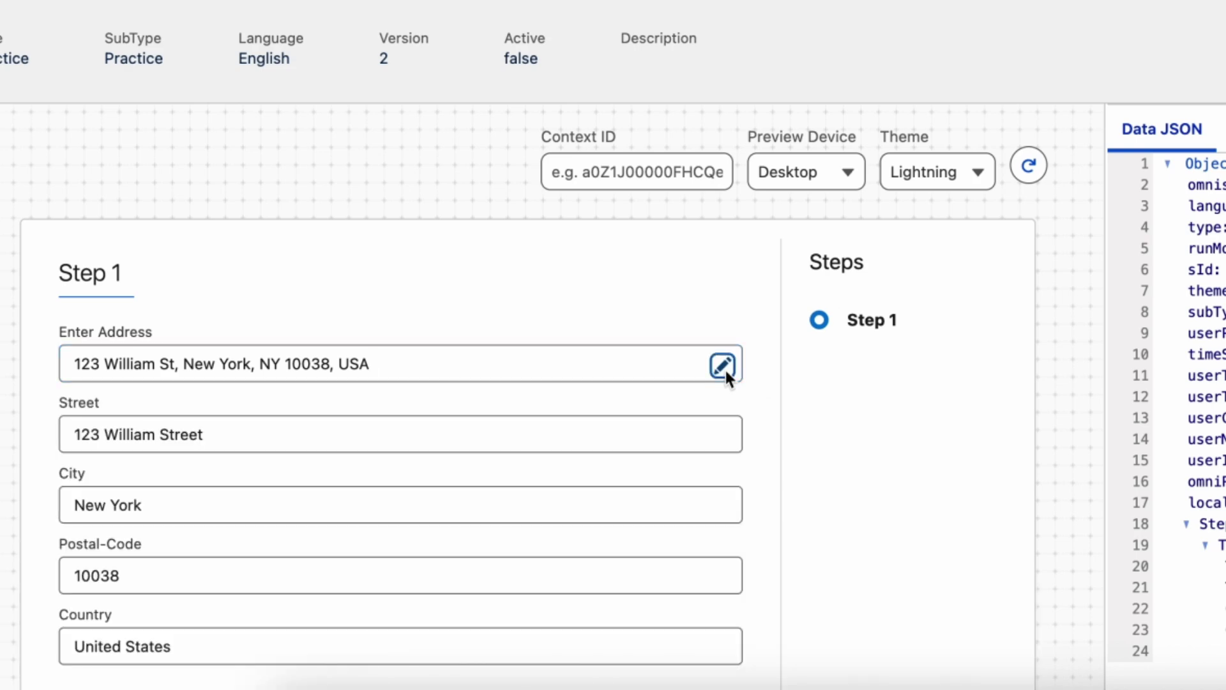
pyautogui.click(706, 428)
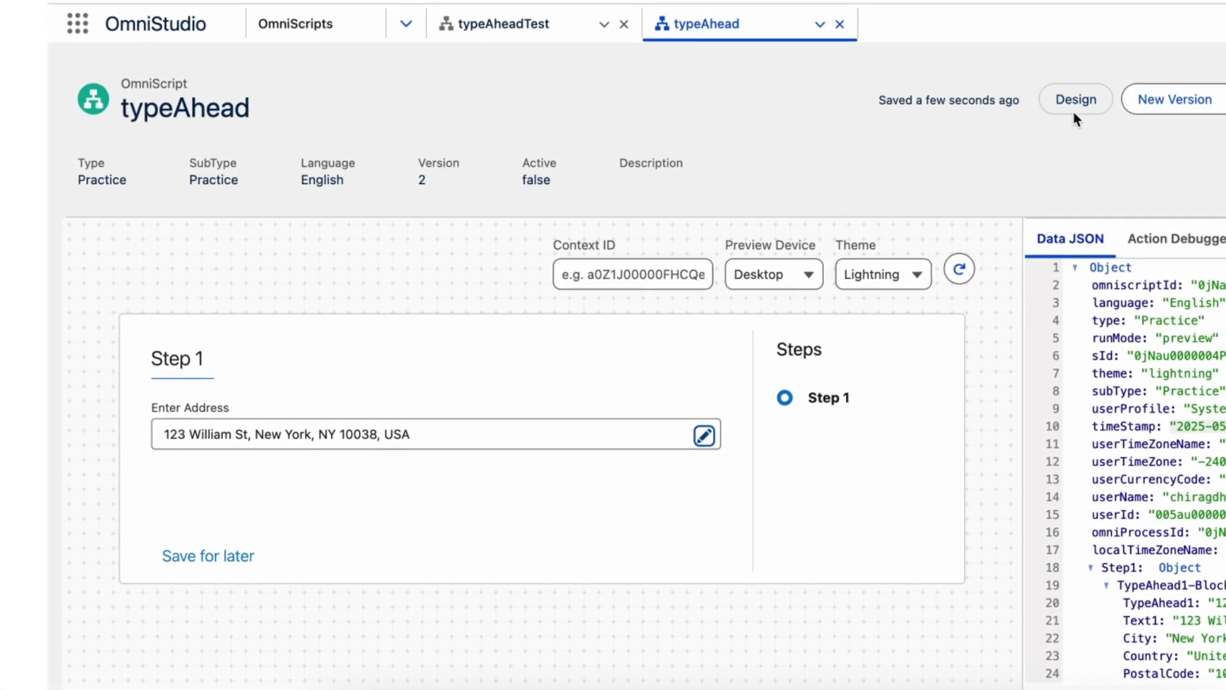
# - Check Edit Mode on the Enter Address Type Ahead Block and preview the typeAhead form again
pyautogui.click(1074, 100)
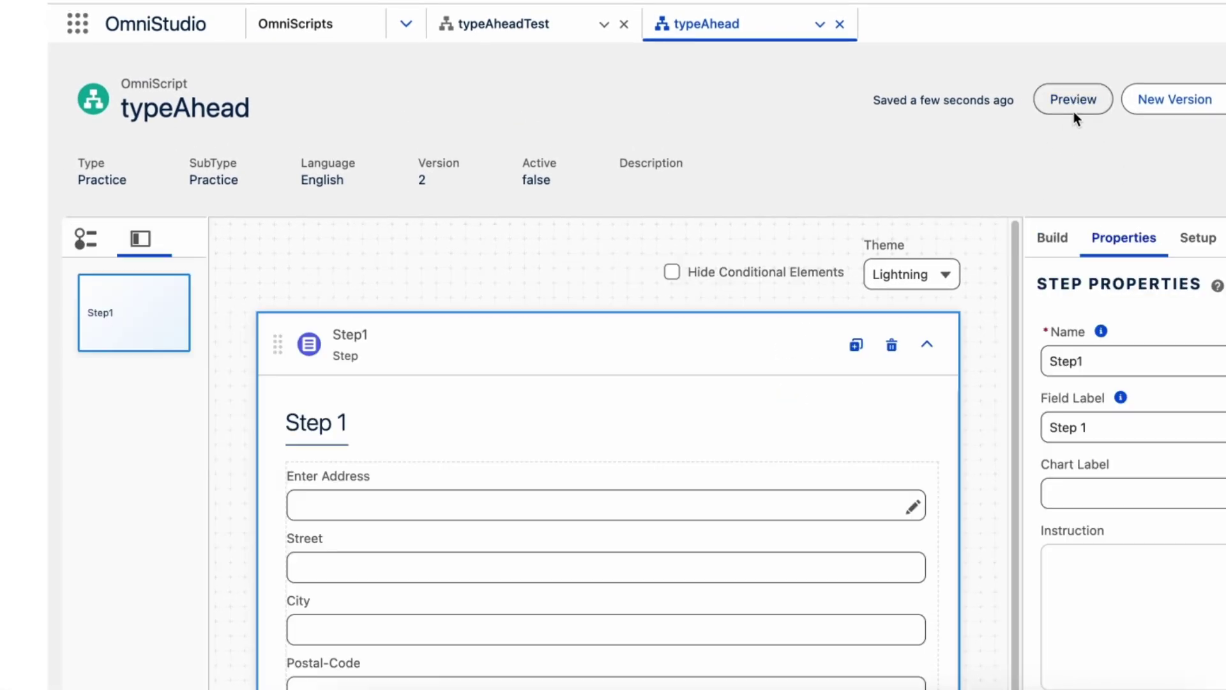
pyautogui.click(754, 480)
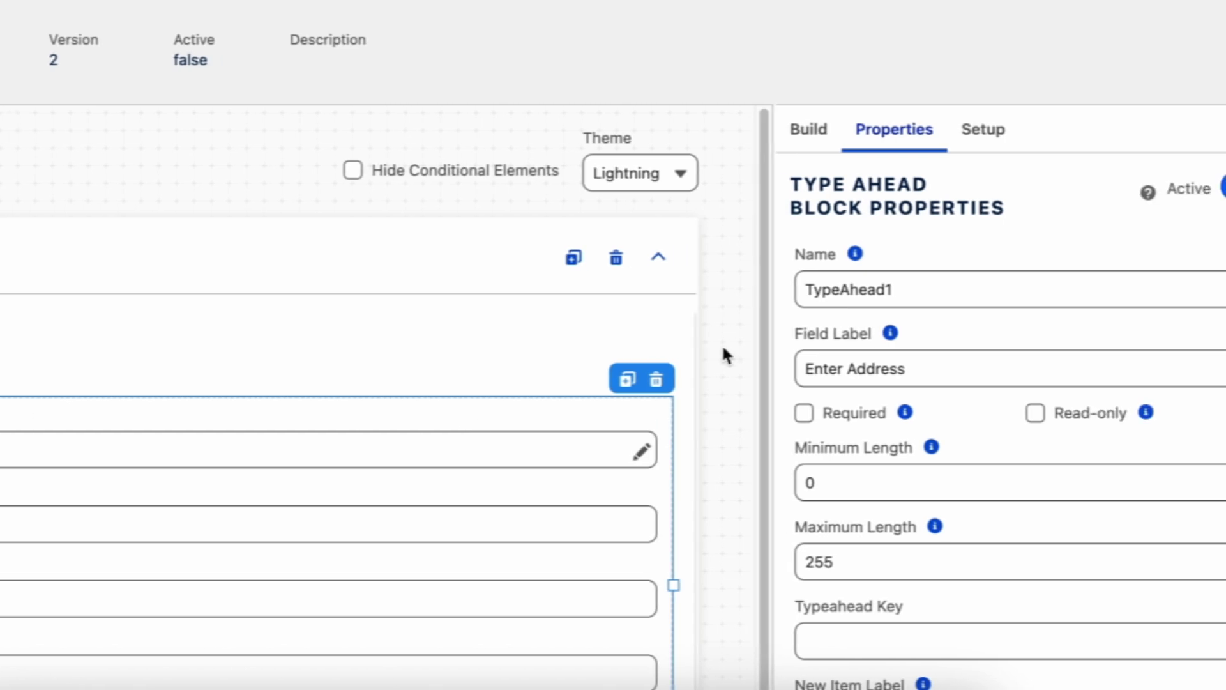
pyautogui.scroll(-3, 951, 334)
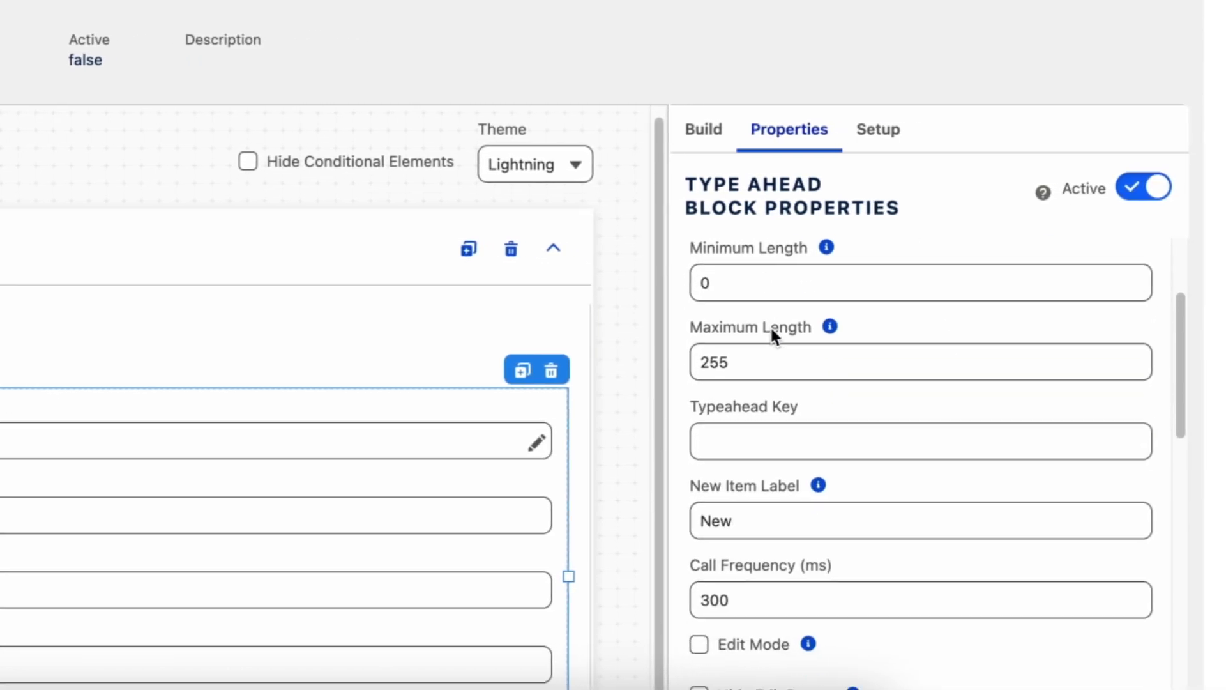
pyautogui.scroll(-3, 767, 326)
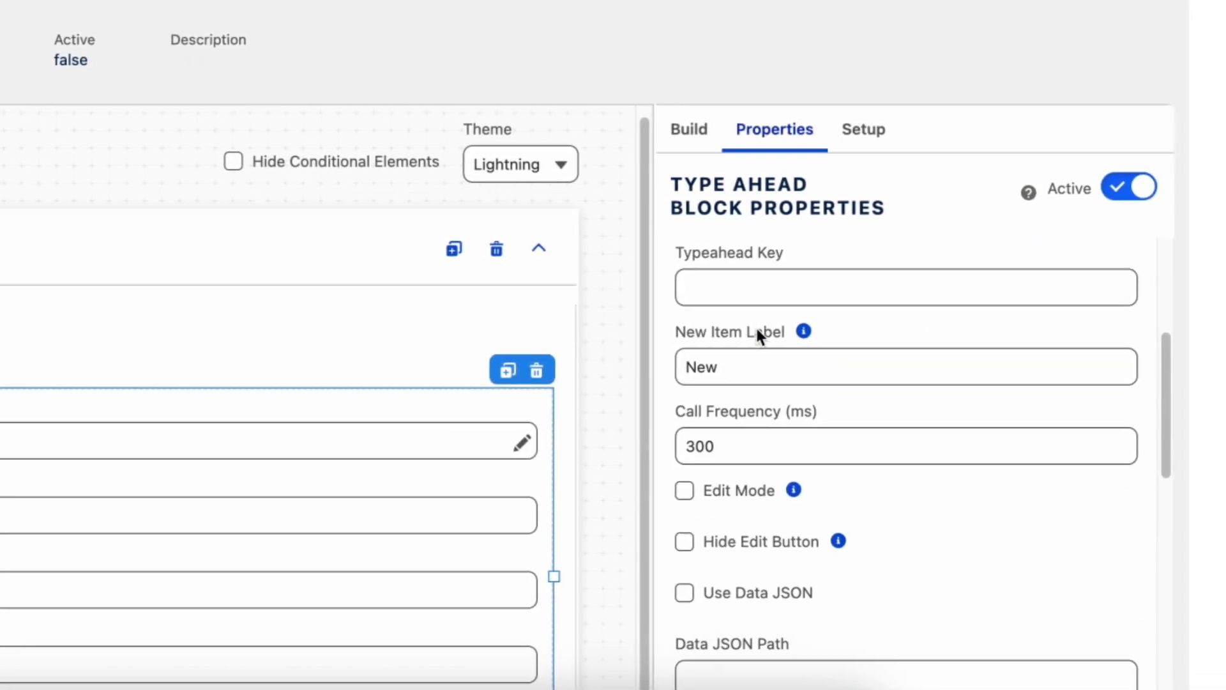
pyautogui.click(699, 437)
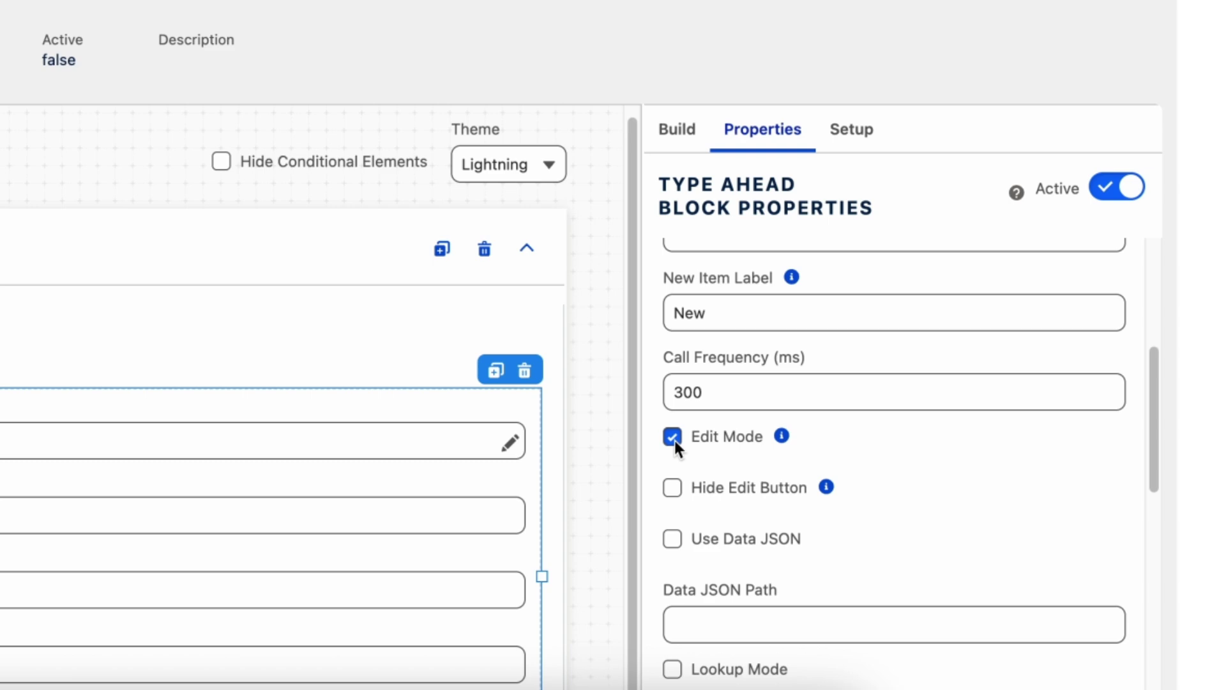
pyautogui.click(775, 22)
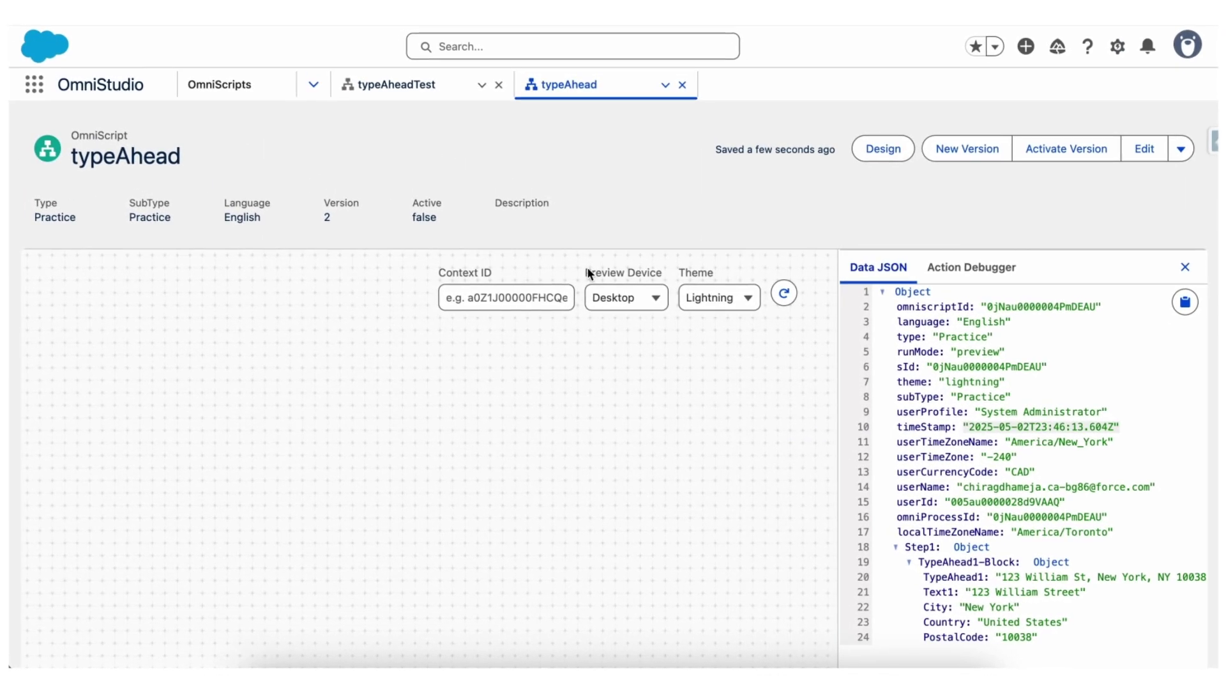
# - Type 123 in Enter Address and pick the suggested street address to auto-fill Street, City, Postal-Code and Country
pyautogui.scroll(-3, 431, 268)
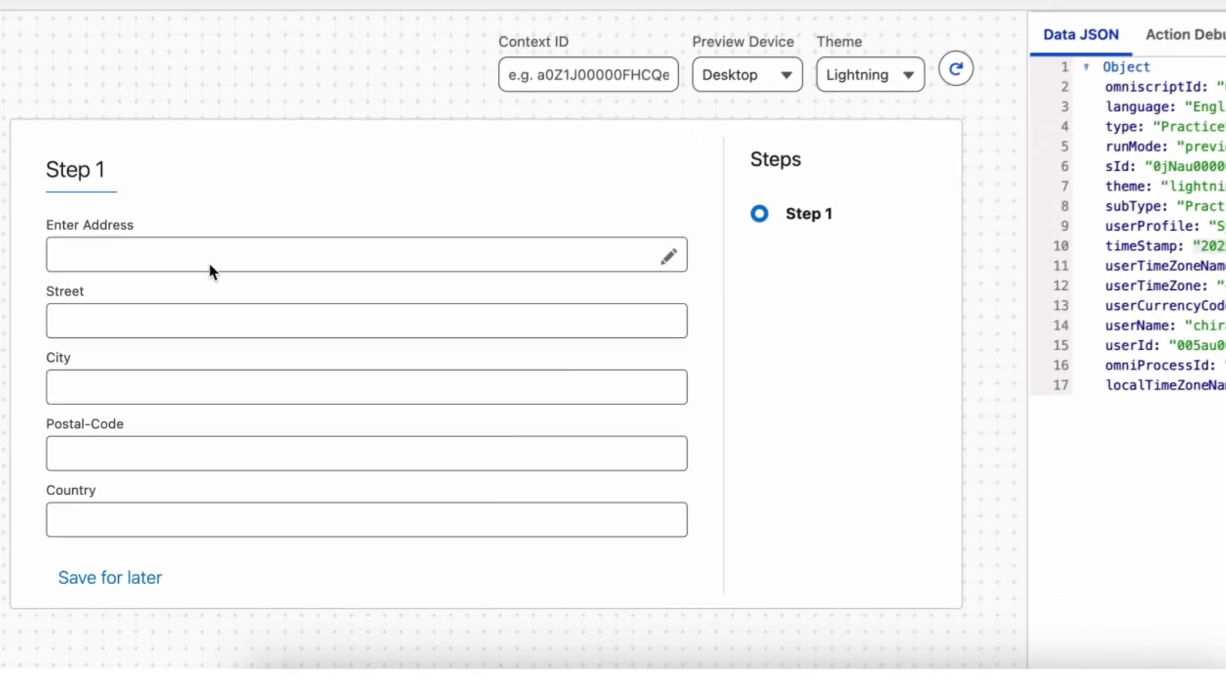
pyautogui.click(209, 264)
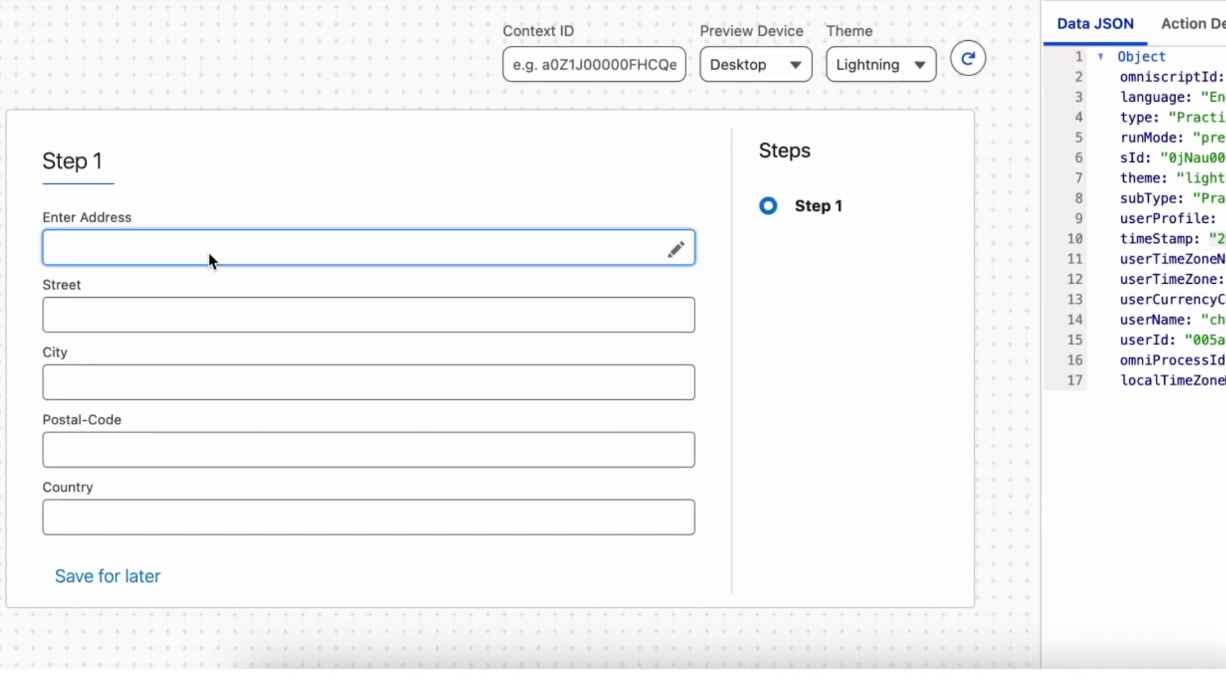
pyautogui.write('123')
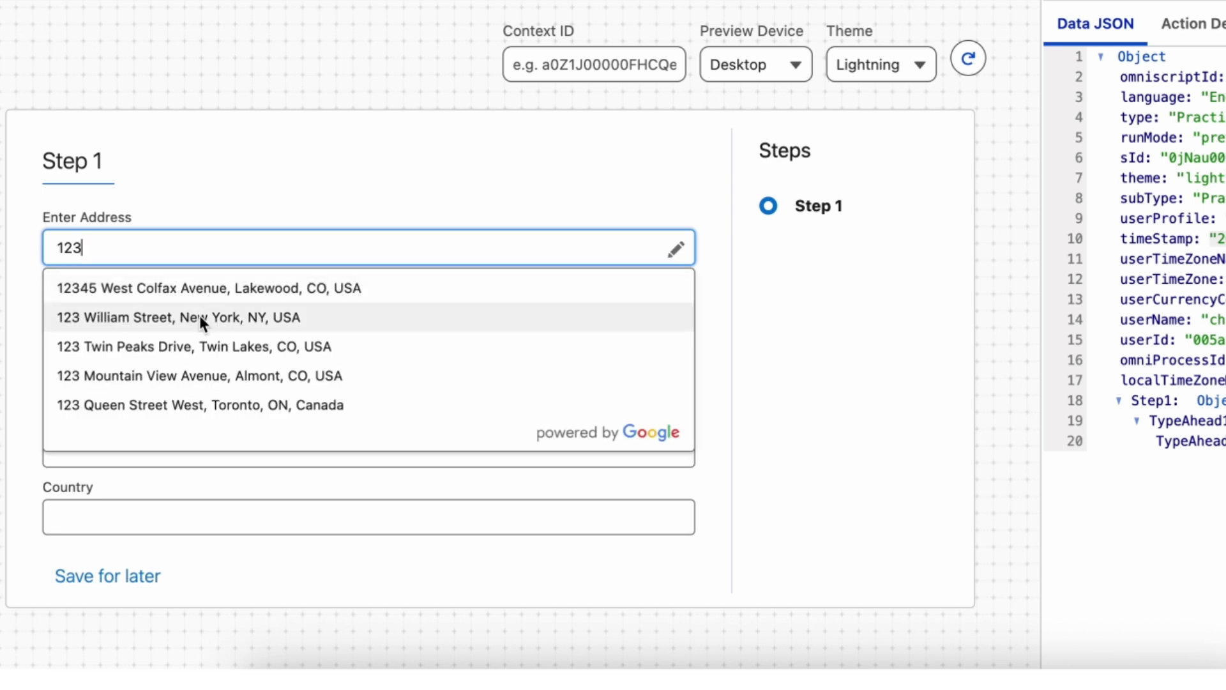
pyautogui.click(199, 315)
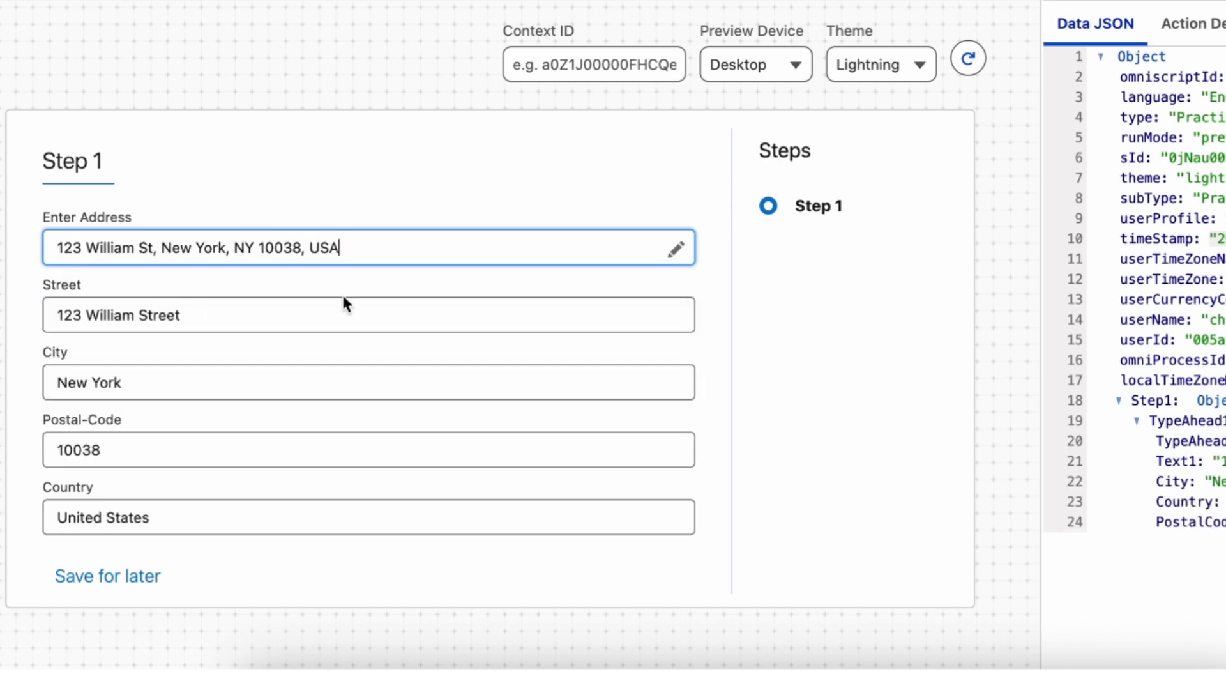